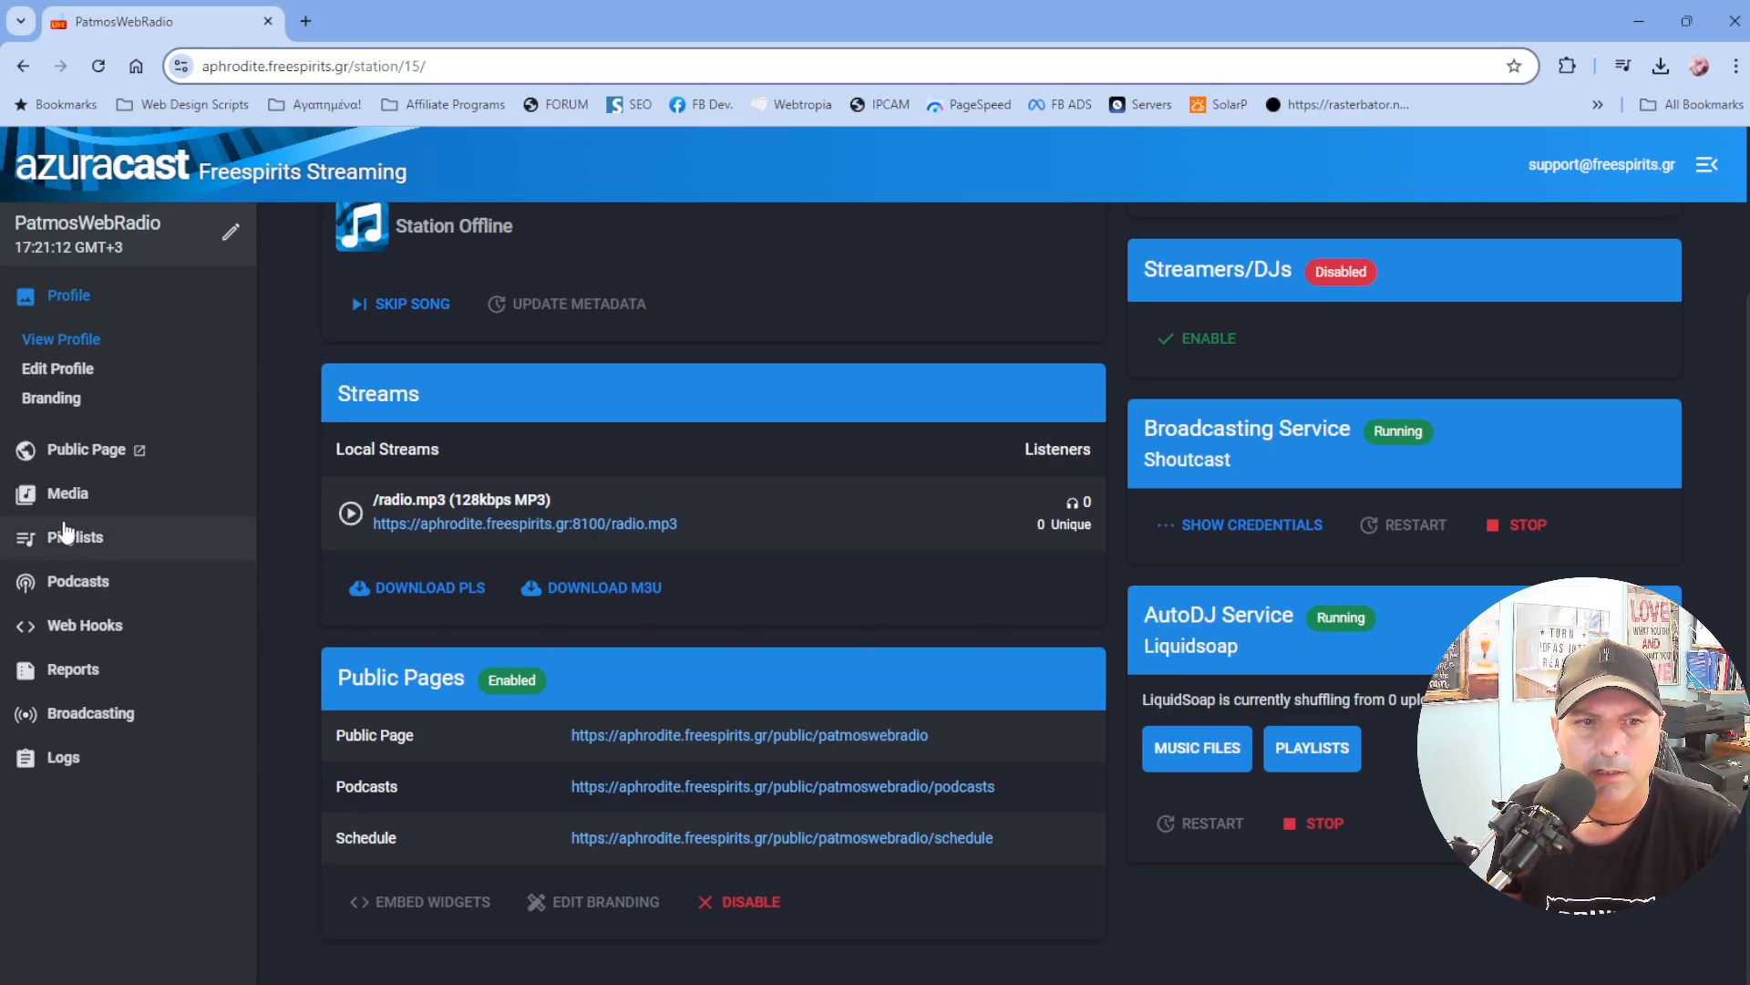
Open the station's music files upload and browse the MP3_COLLECTION folders on drive H: for a song.
click(64, 493)
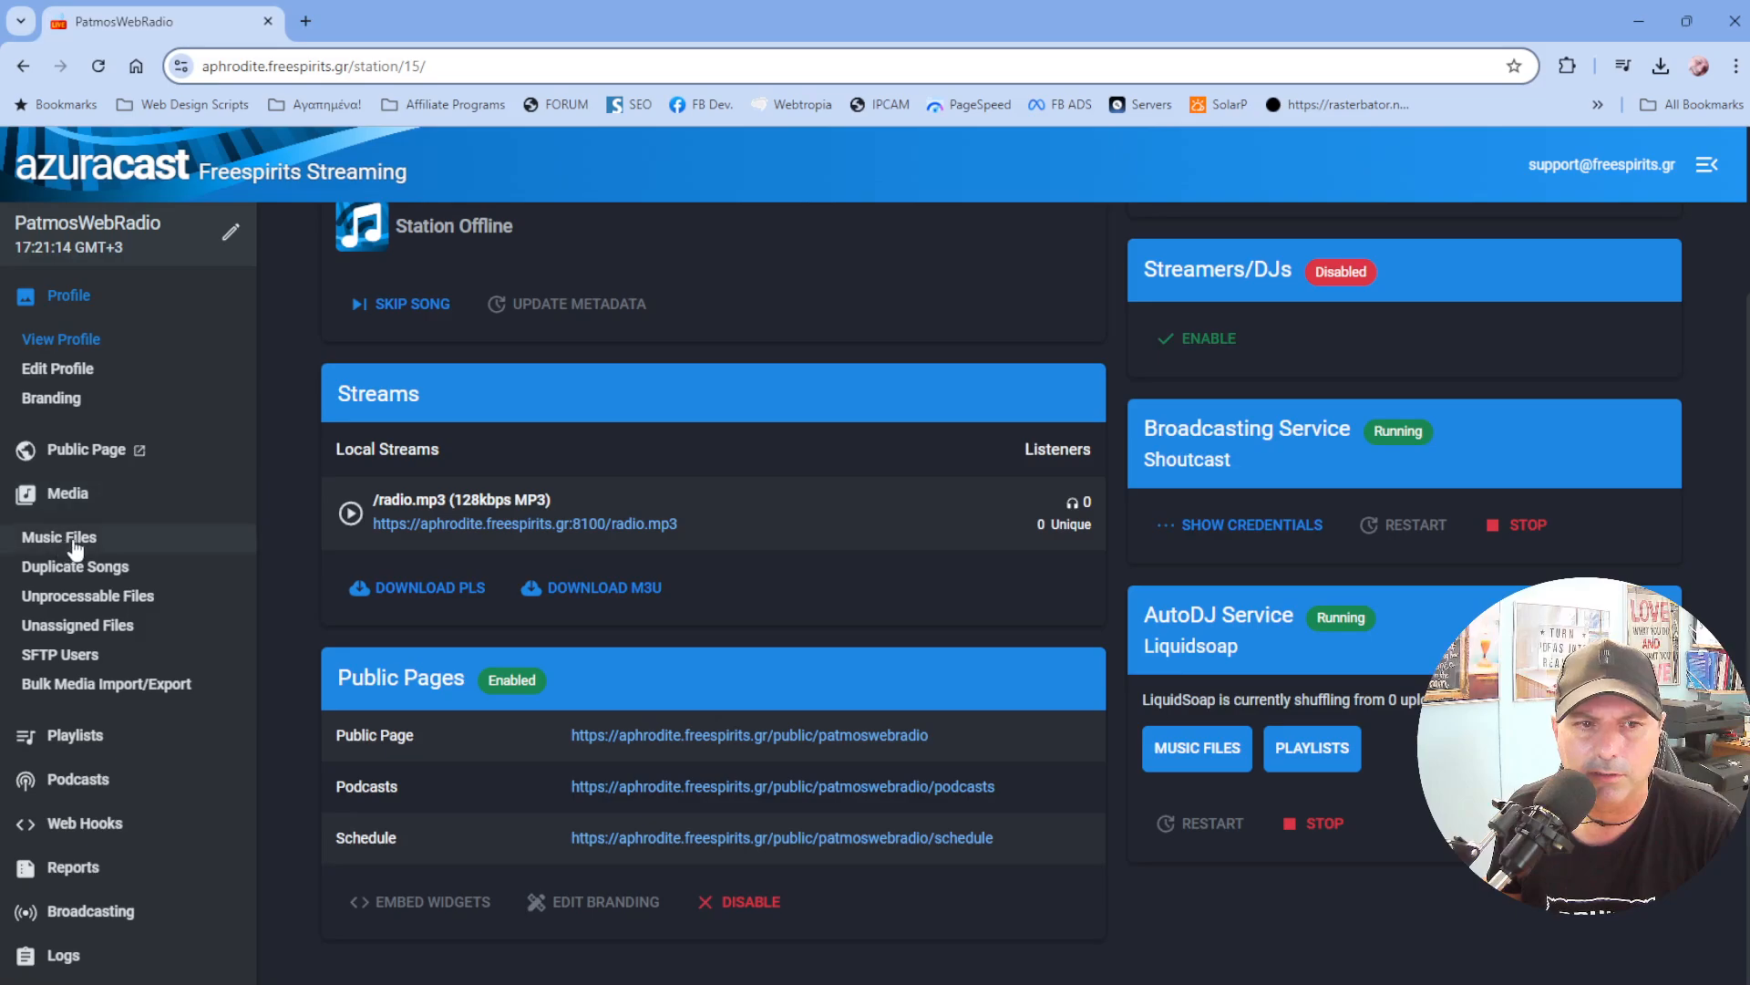
click(66, 542)
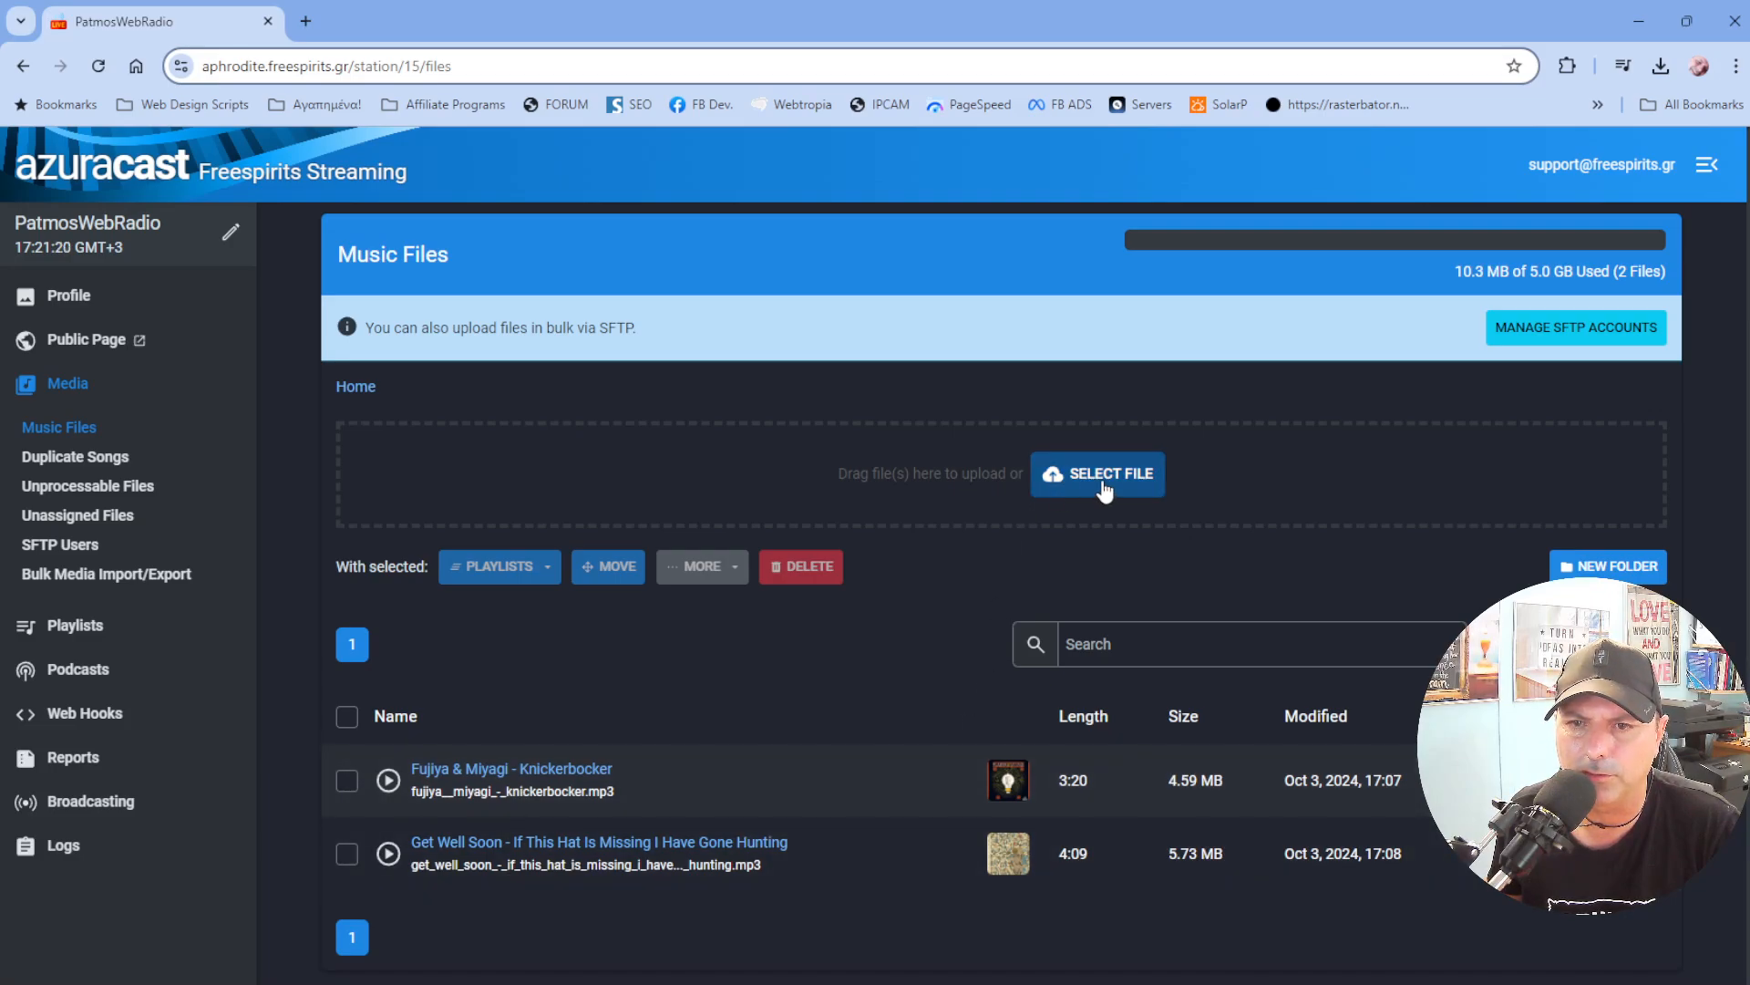
click(921, 481)
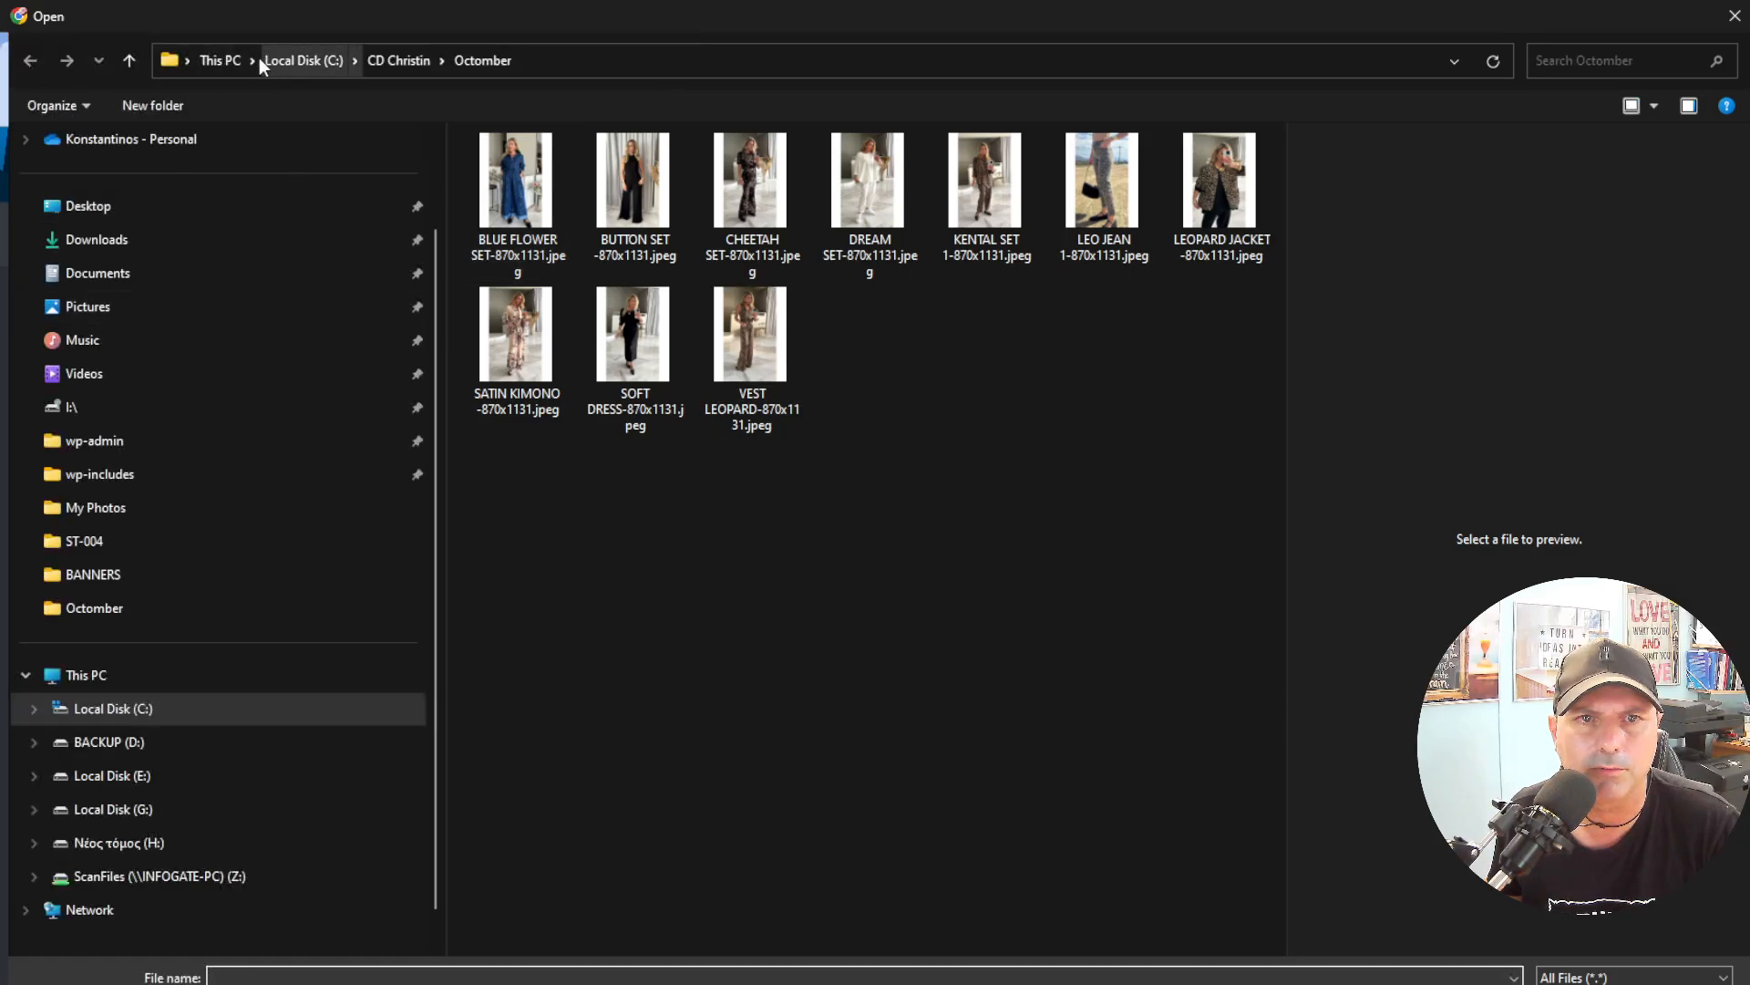
click(220, 60)
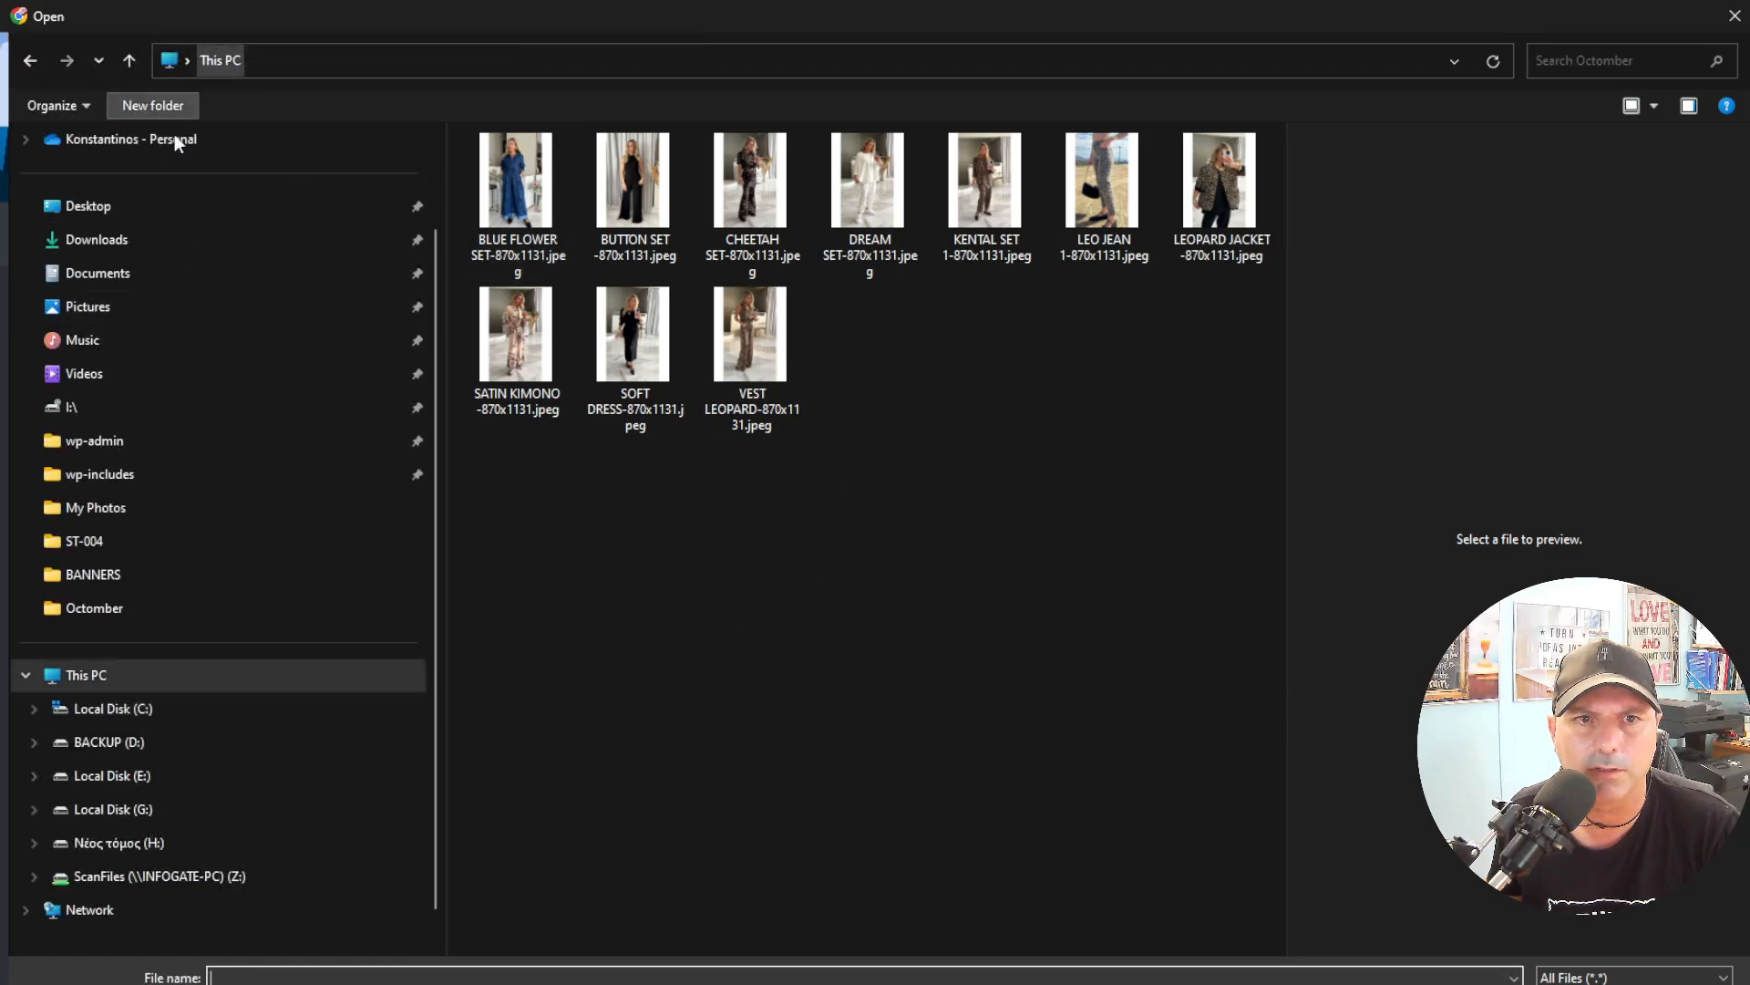
click(137, 842)
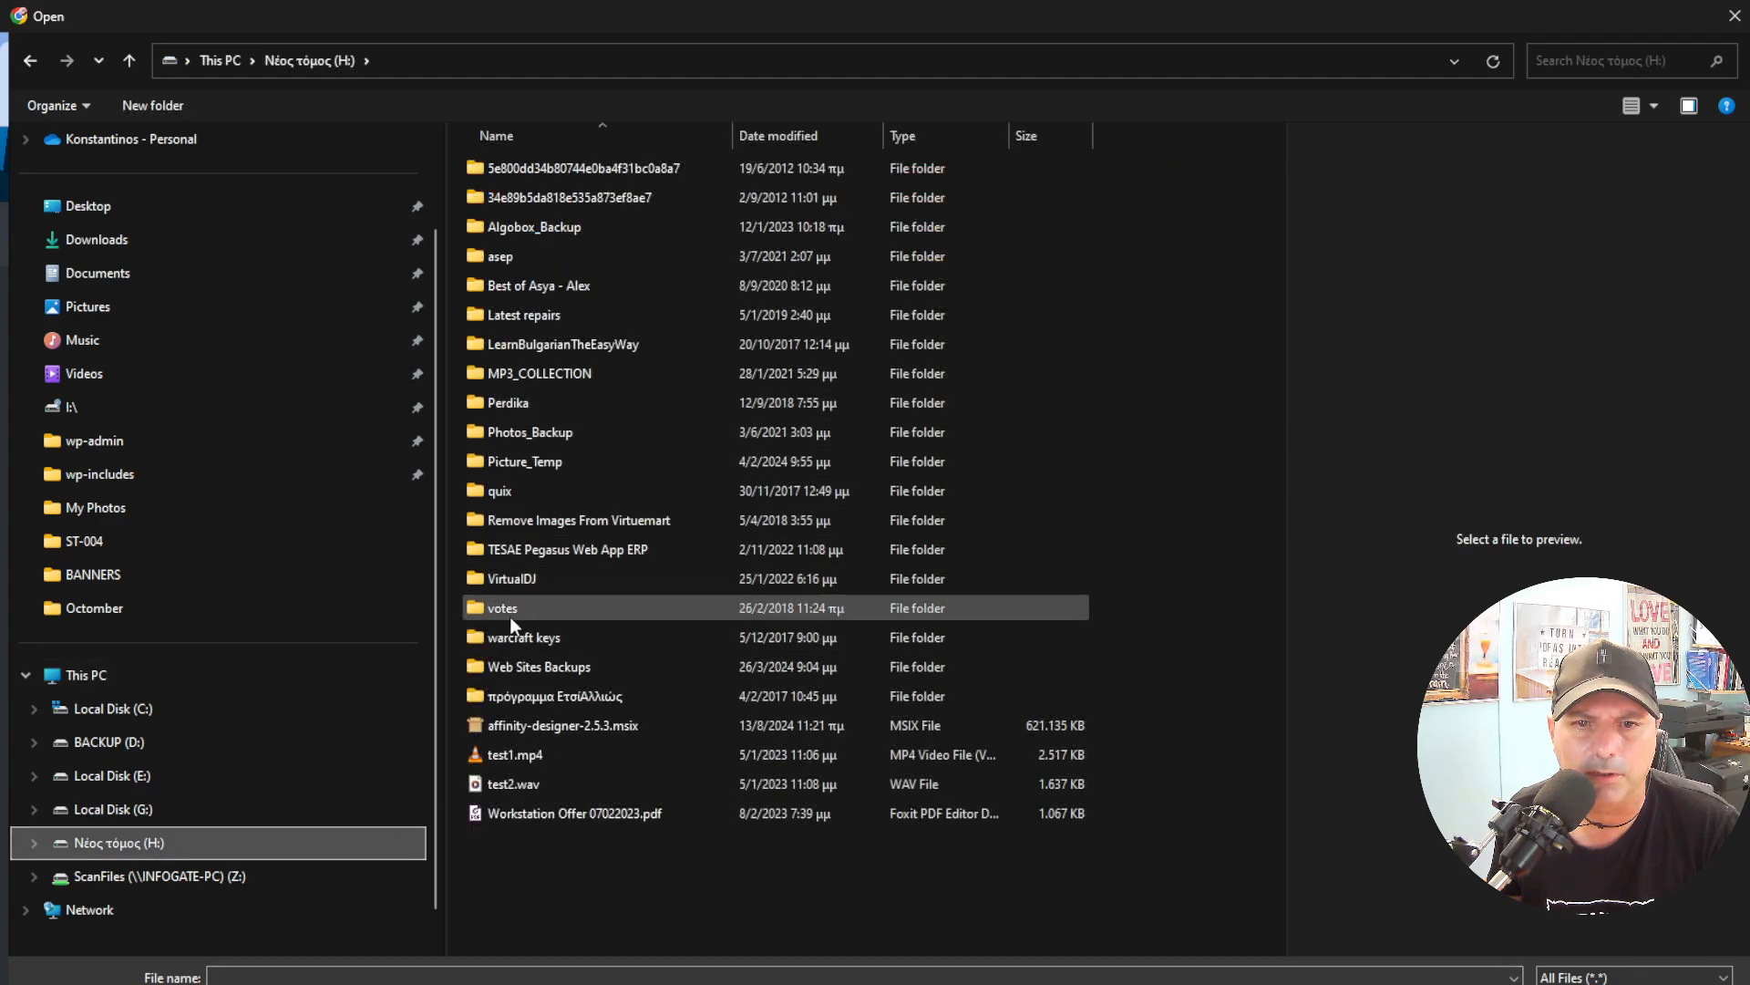
double_click(543, 372)
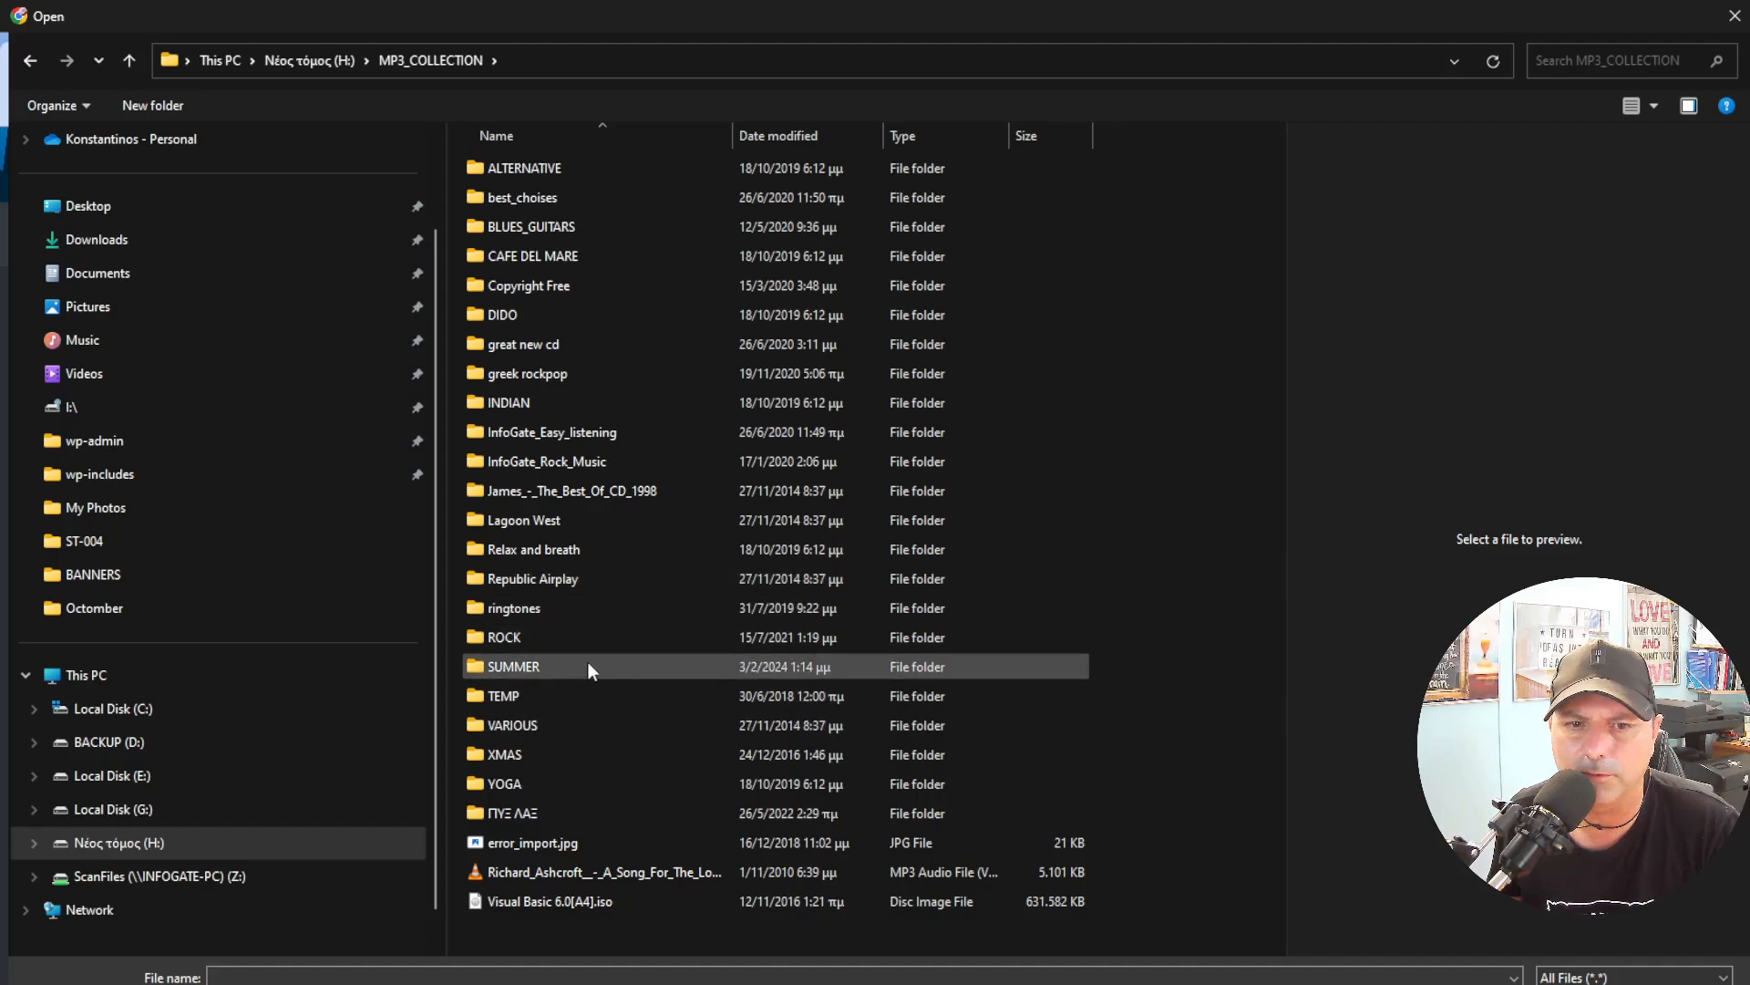
double_click(528, 673)
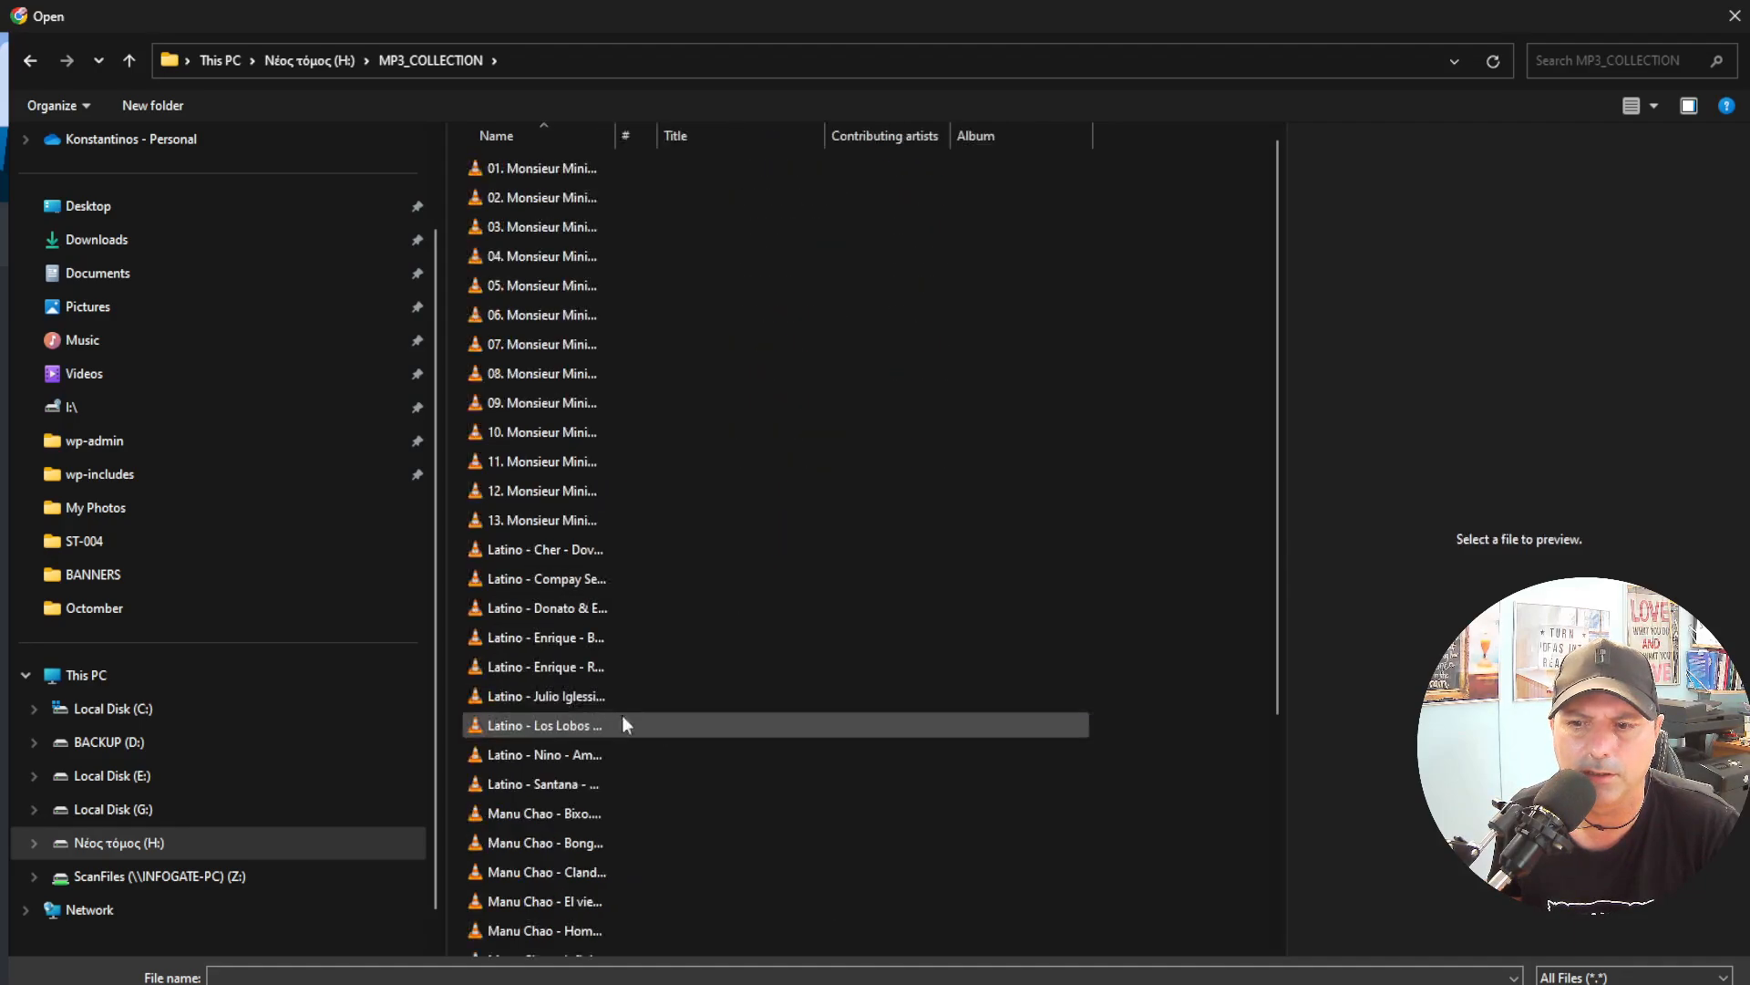
click(525, 549)
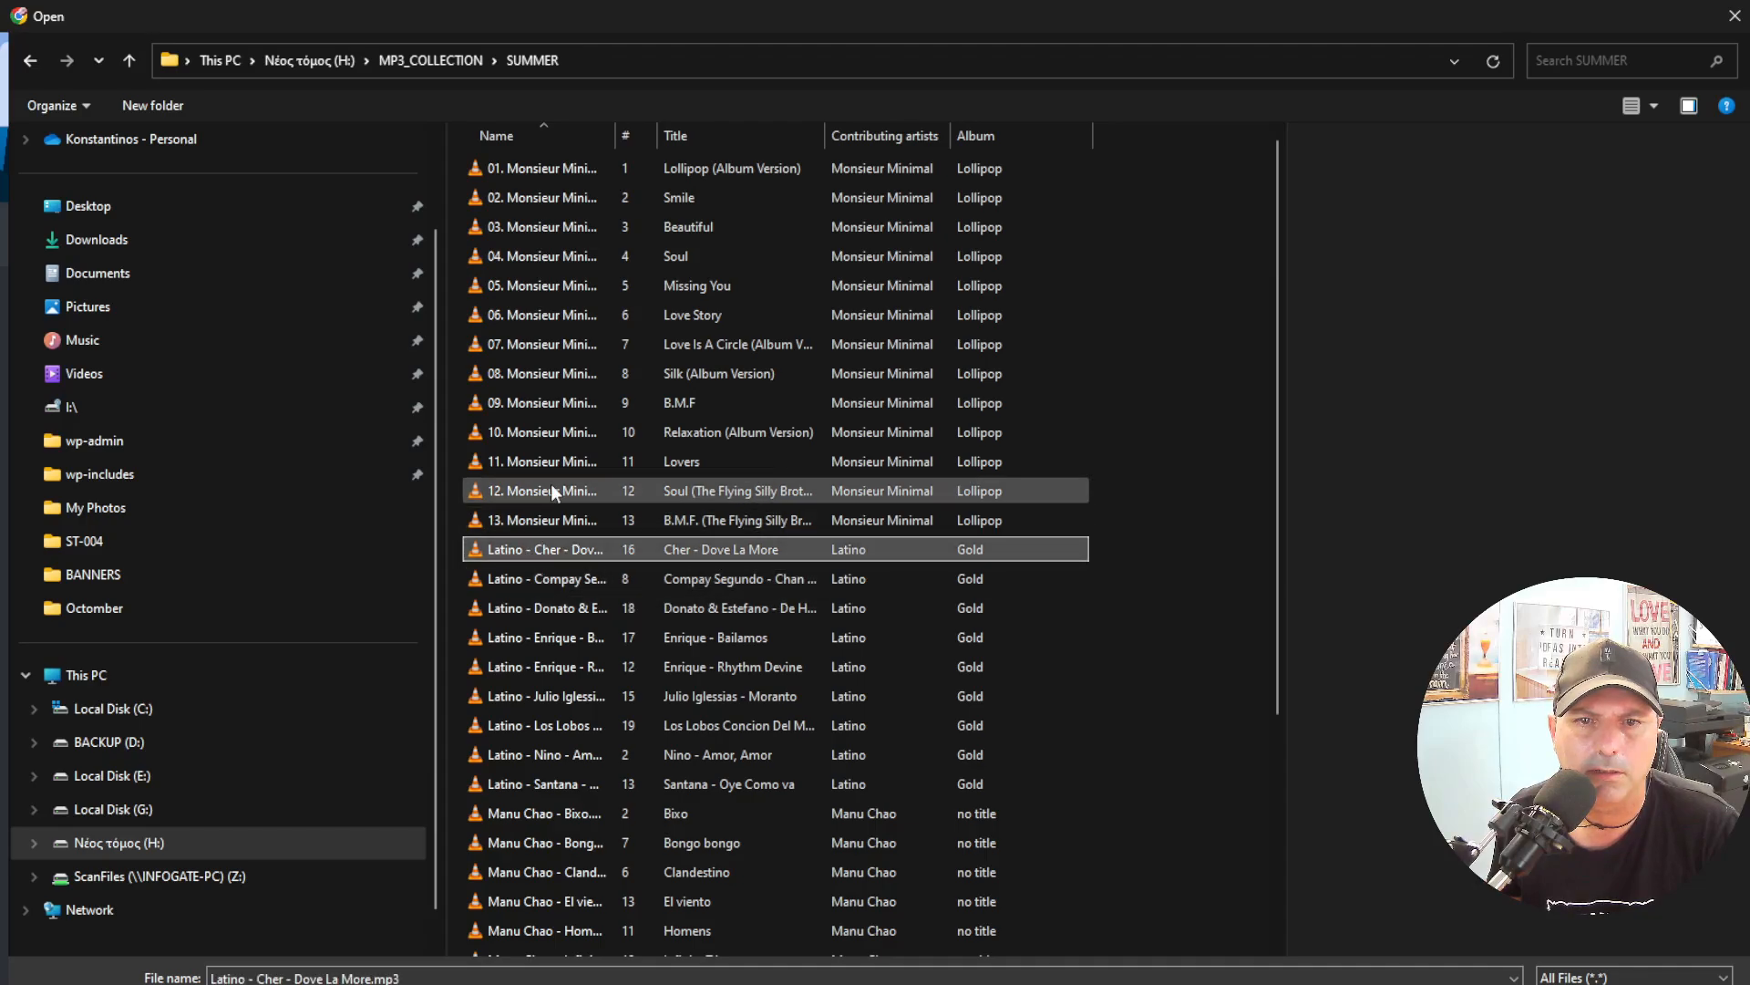
click(434, 61)
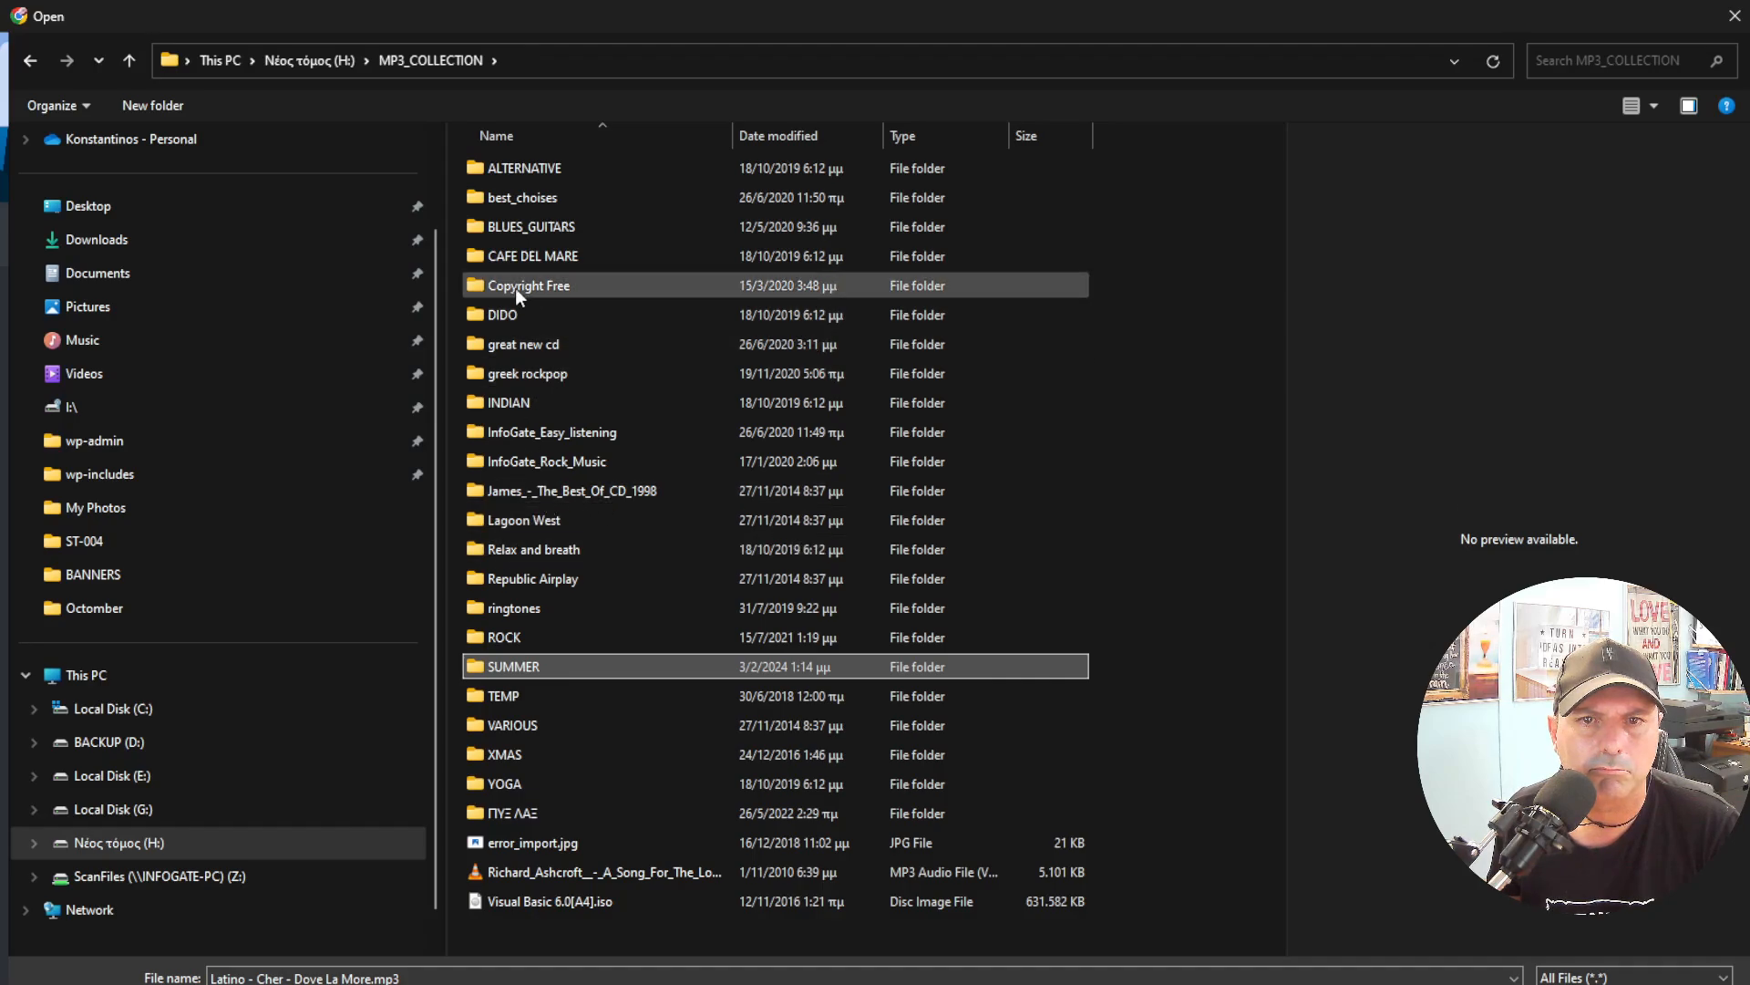
click(494, 311)
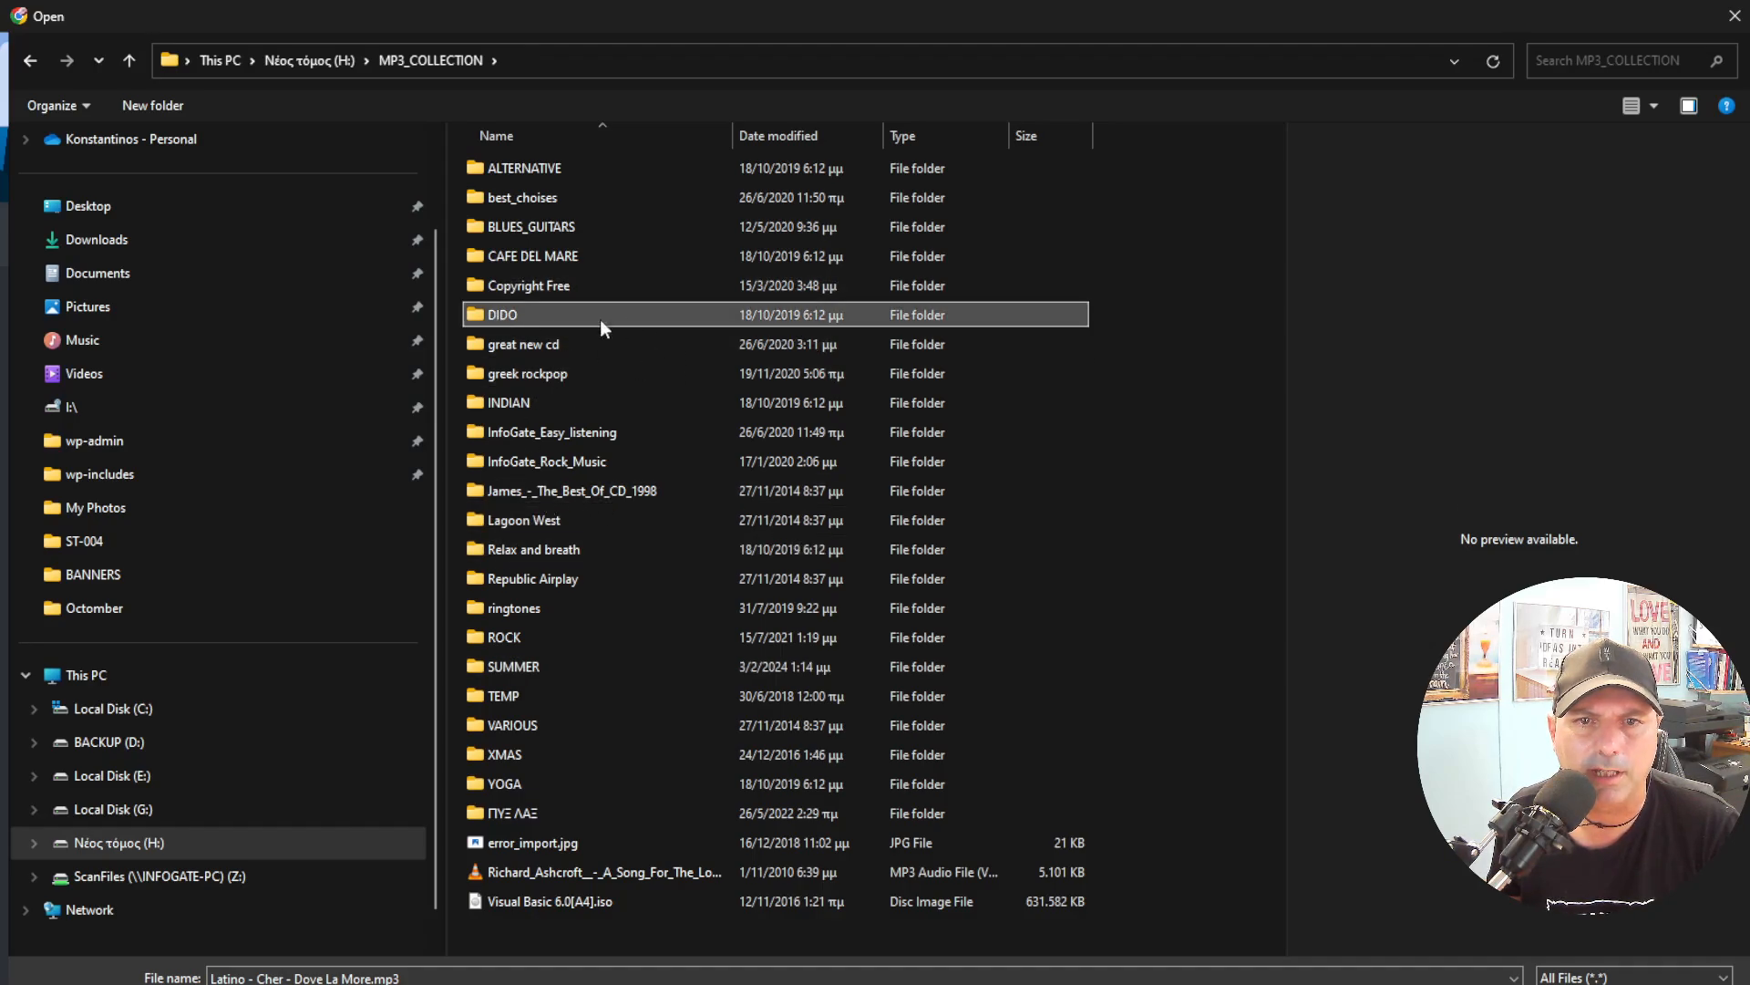
Upload Dido - Take My Hand.mp3 from the DIDO folder to the station's music files.
double_click(599, 319)
click(510, 319)
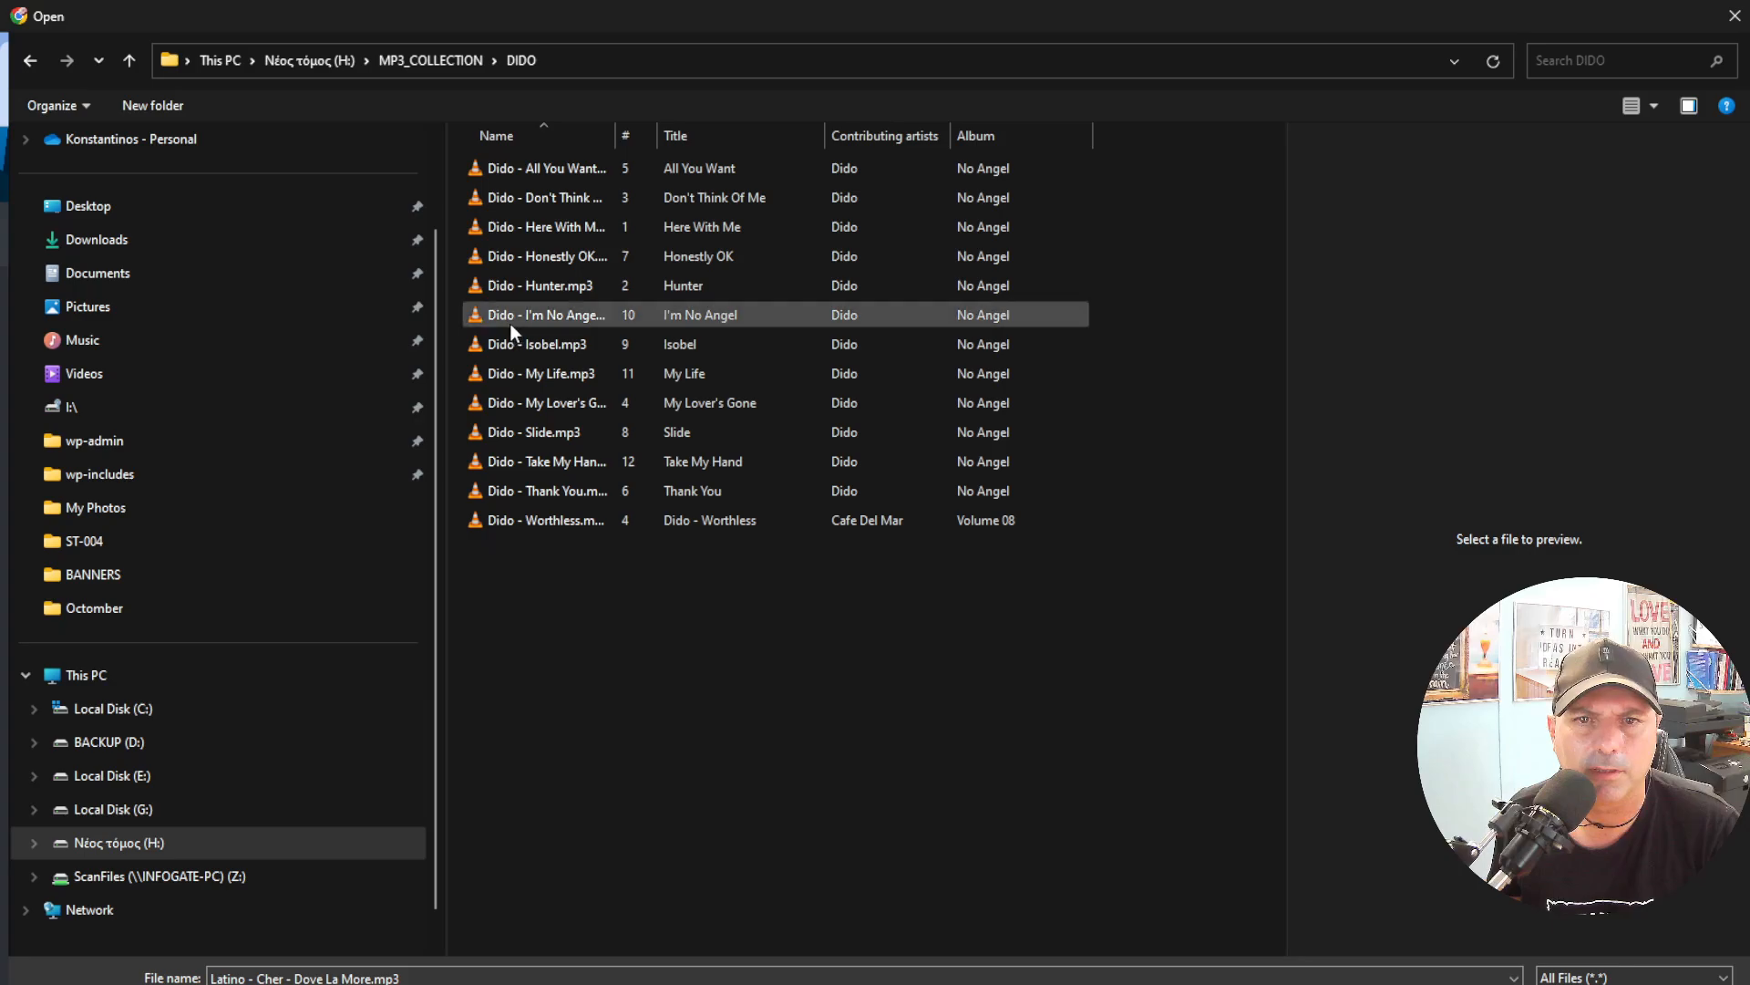
click(547, 374)
click(552, 407)
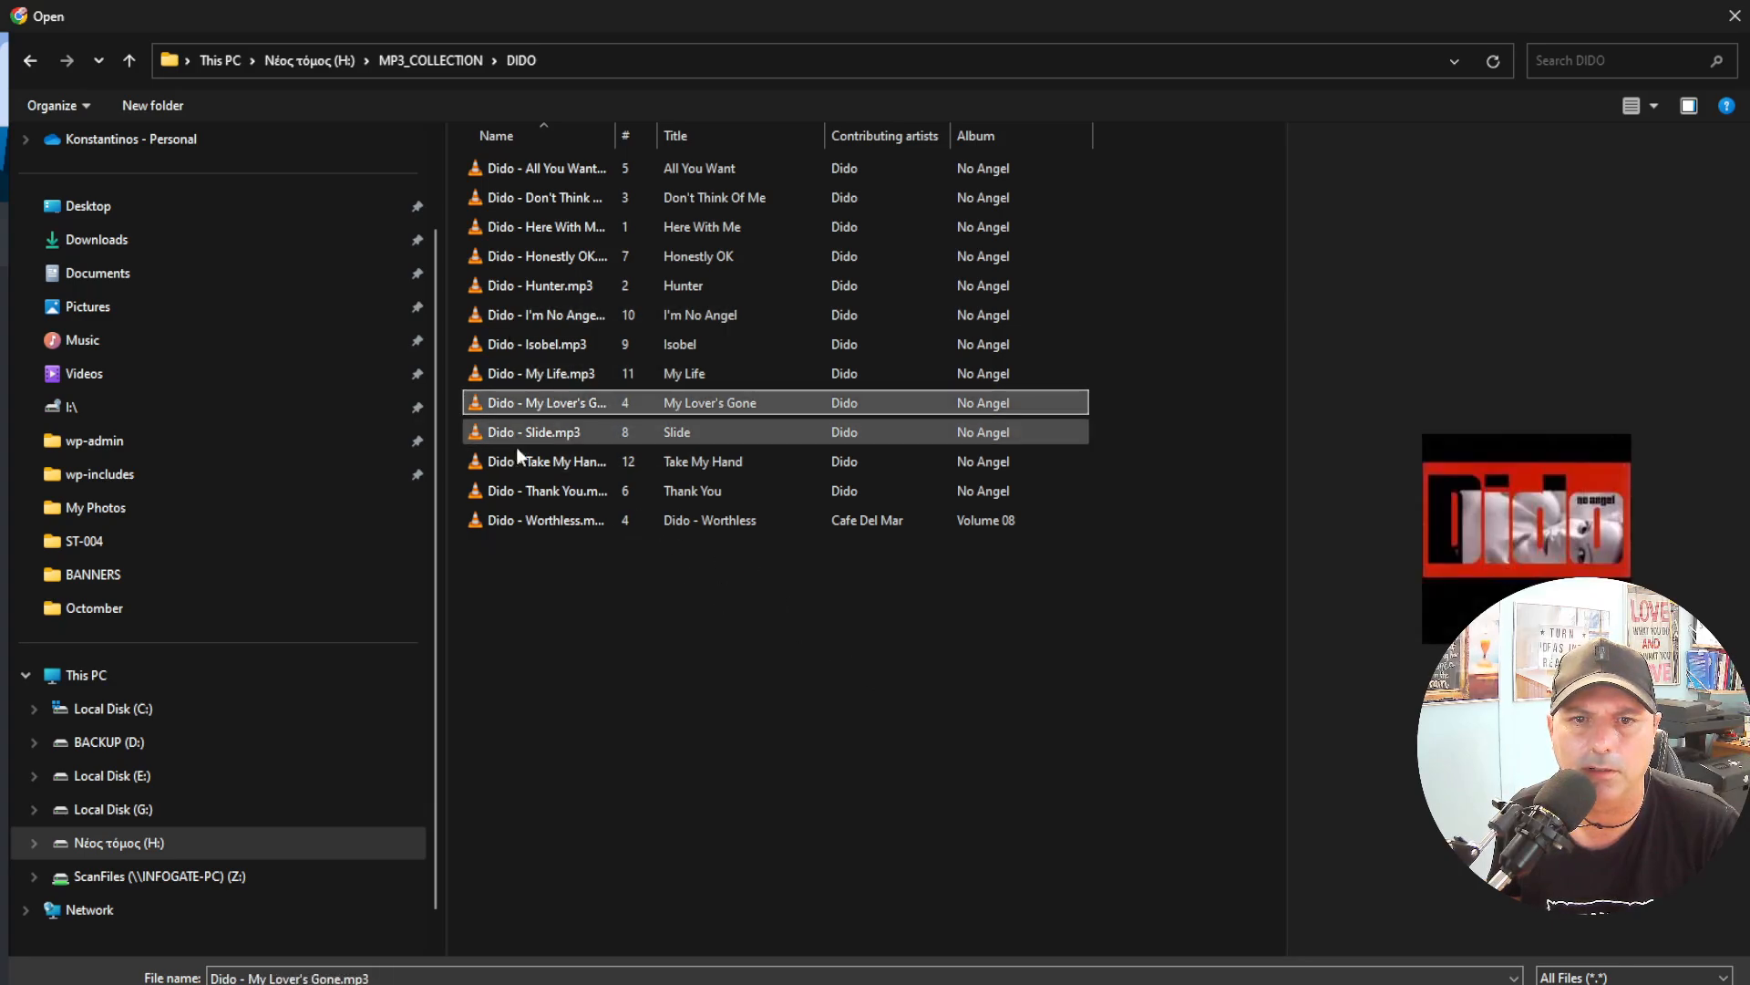
click(528, 440)
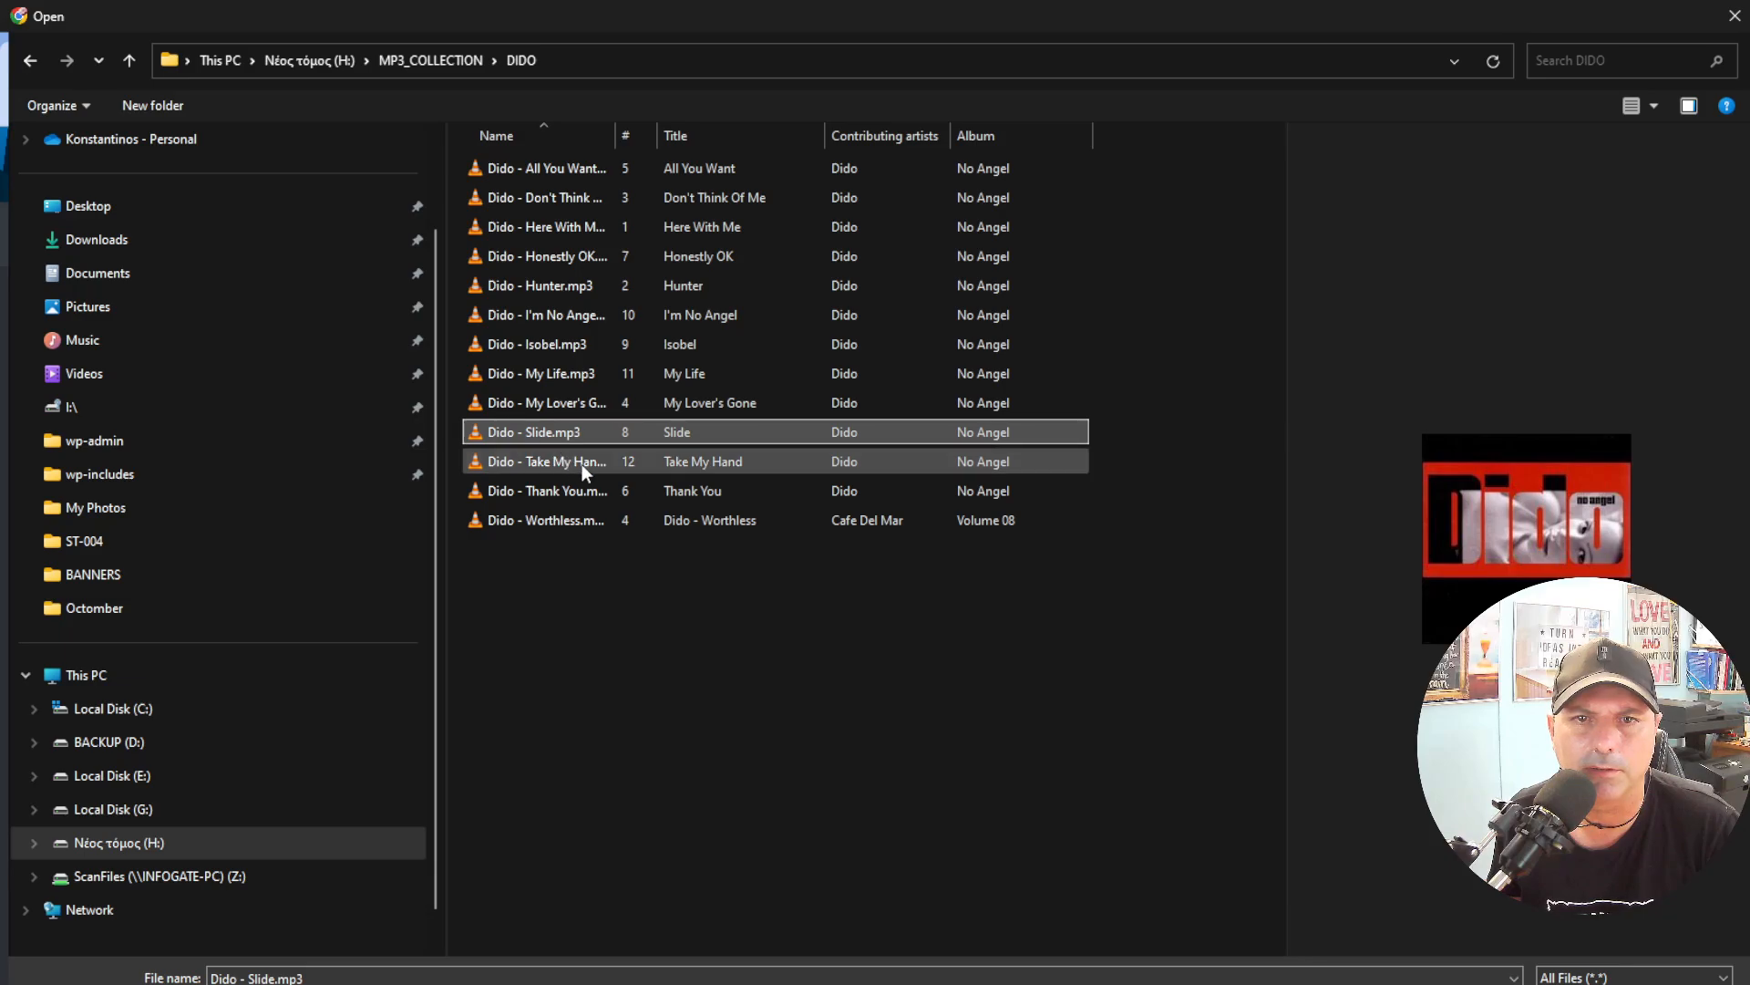
click(566, 462)
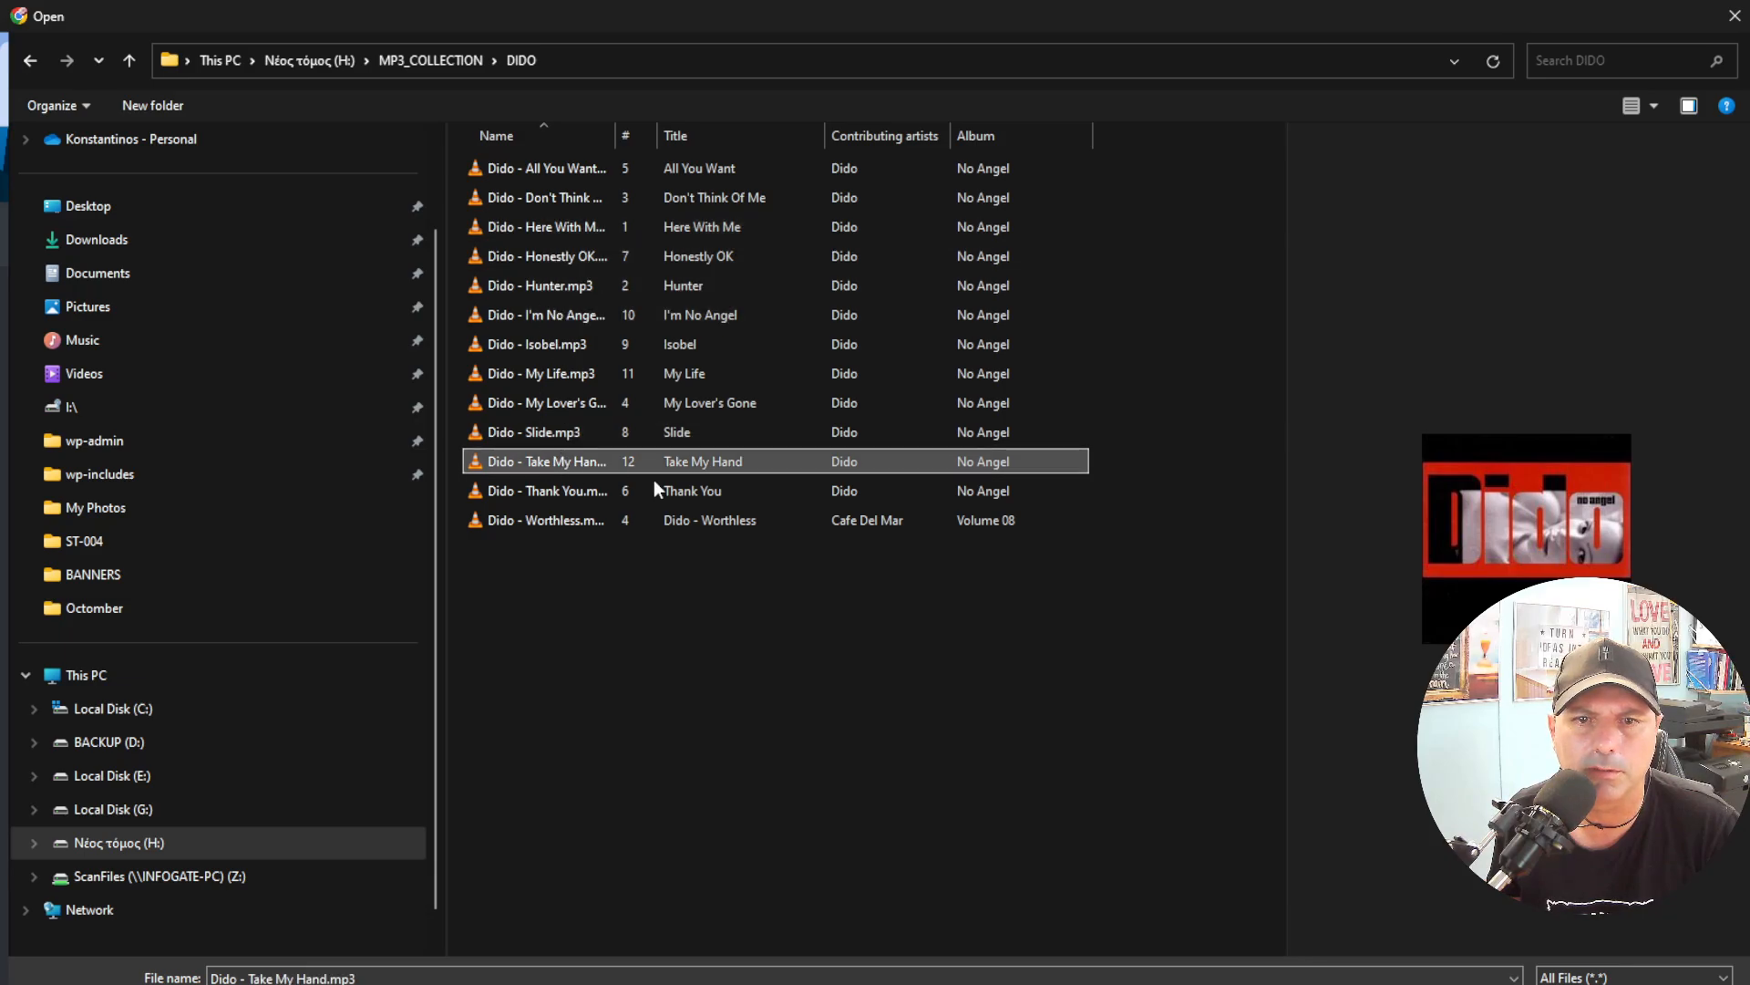
click(1568, 984)
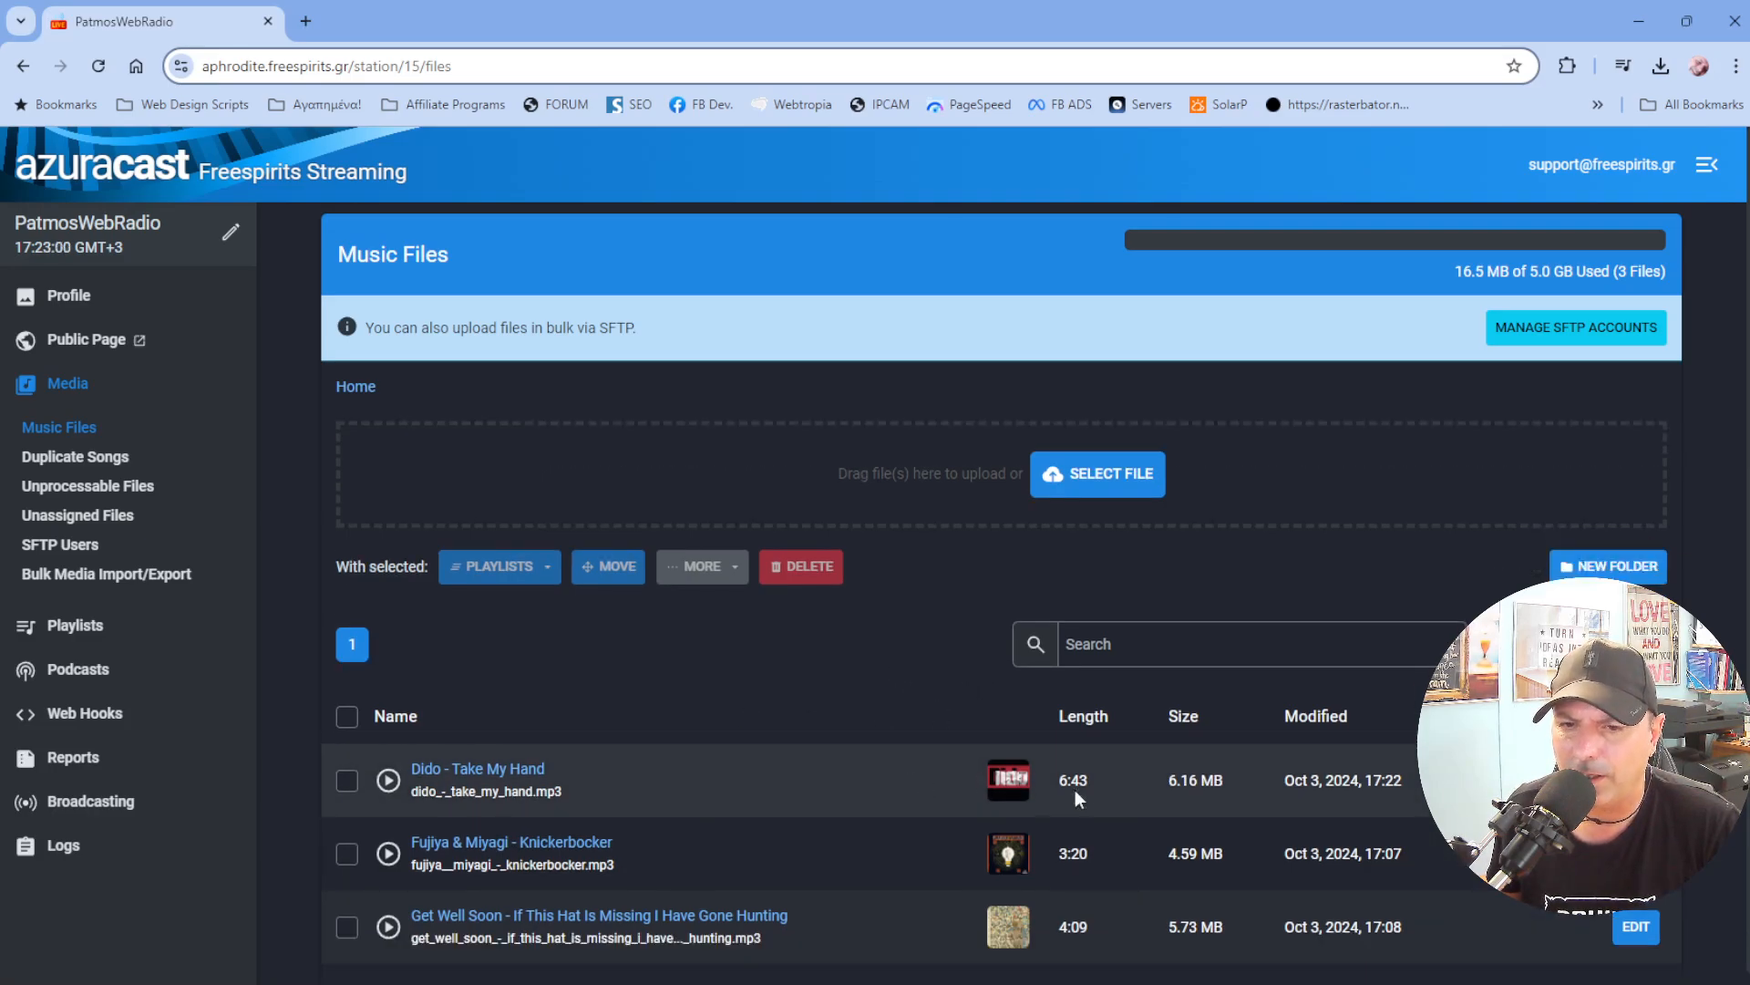
Select all music files and assign them to the default playlist.
click(346, 717)
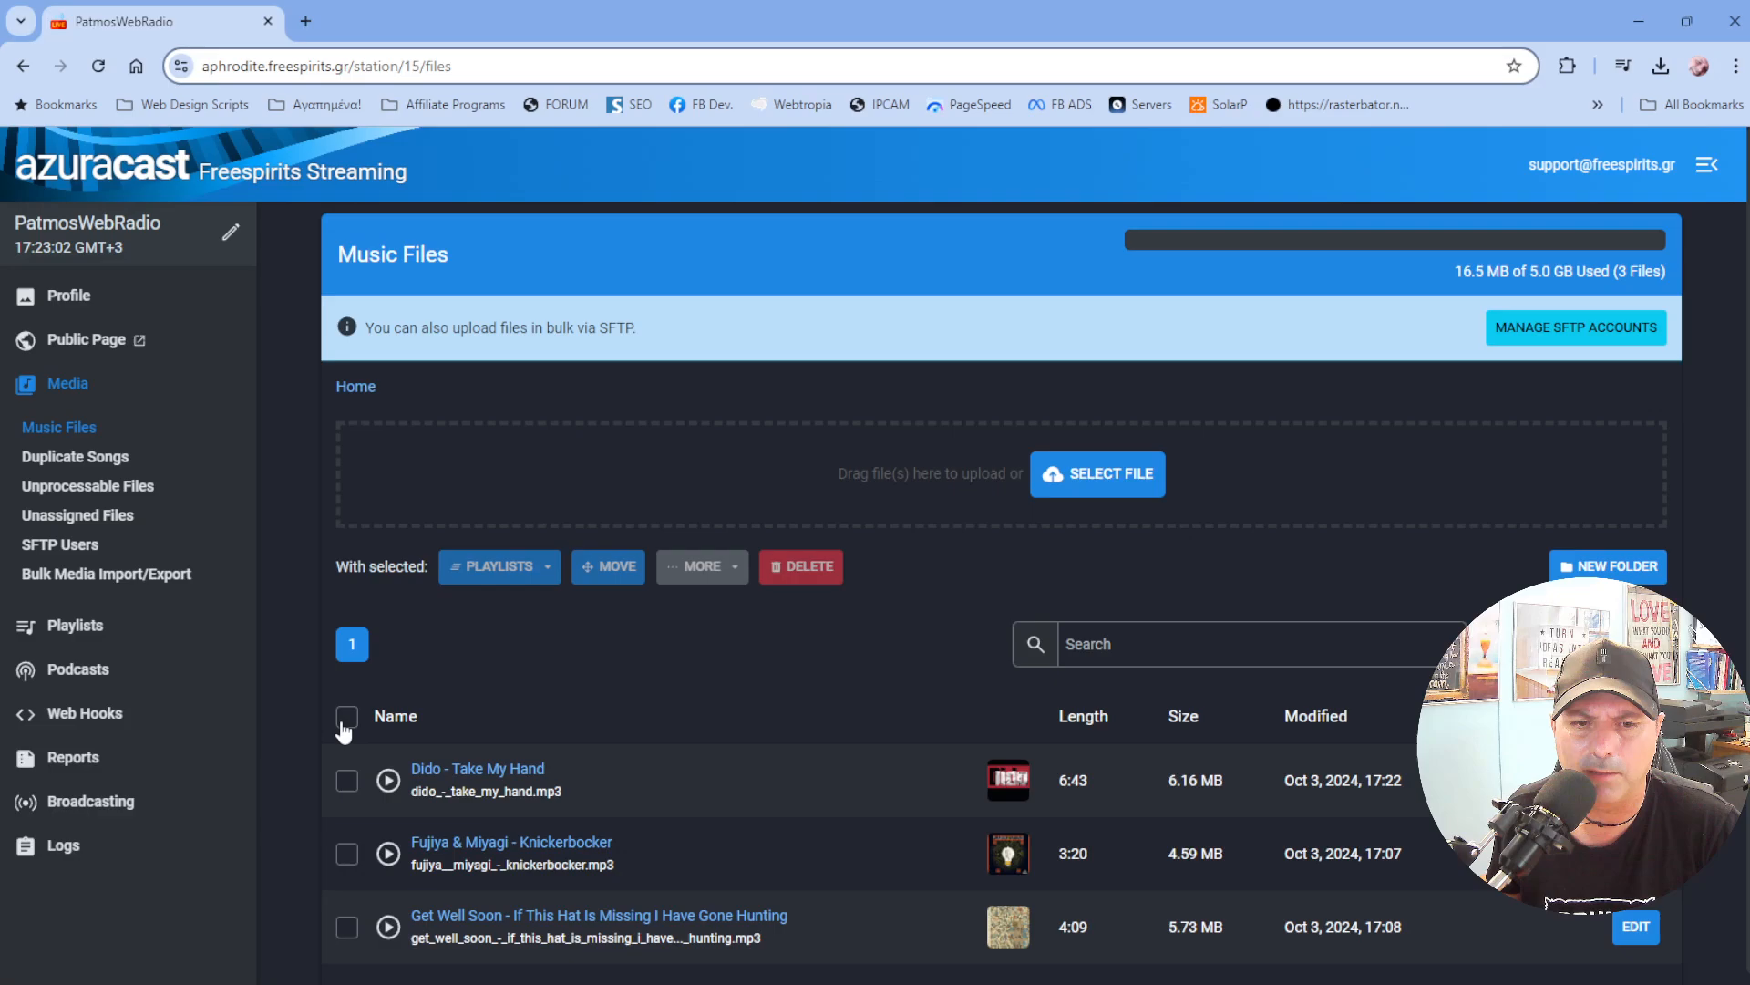
click(537, 573)
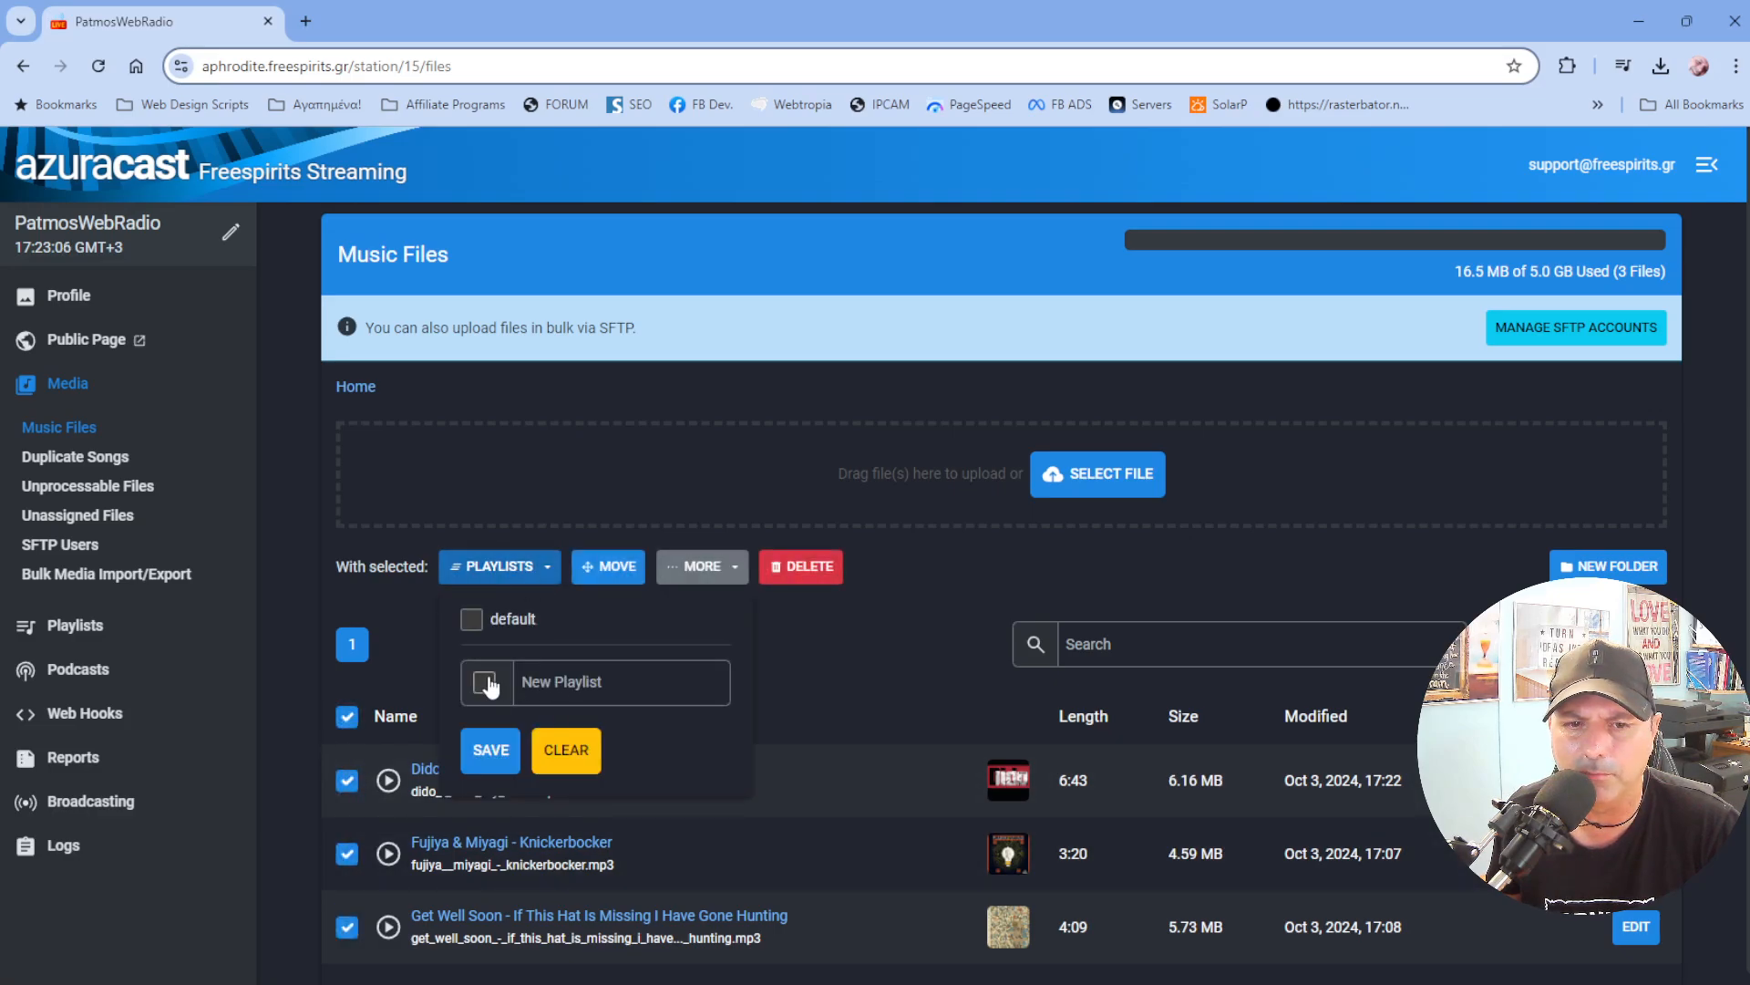
click(488, 684)
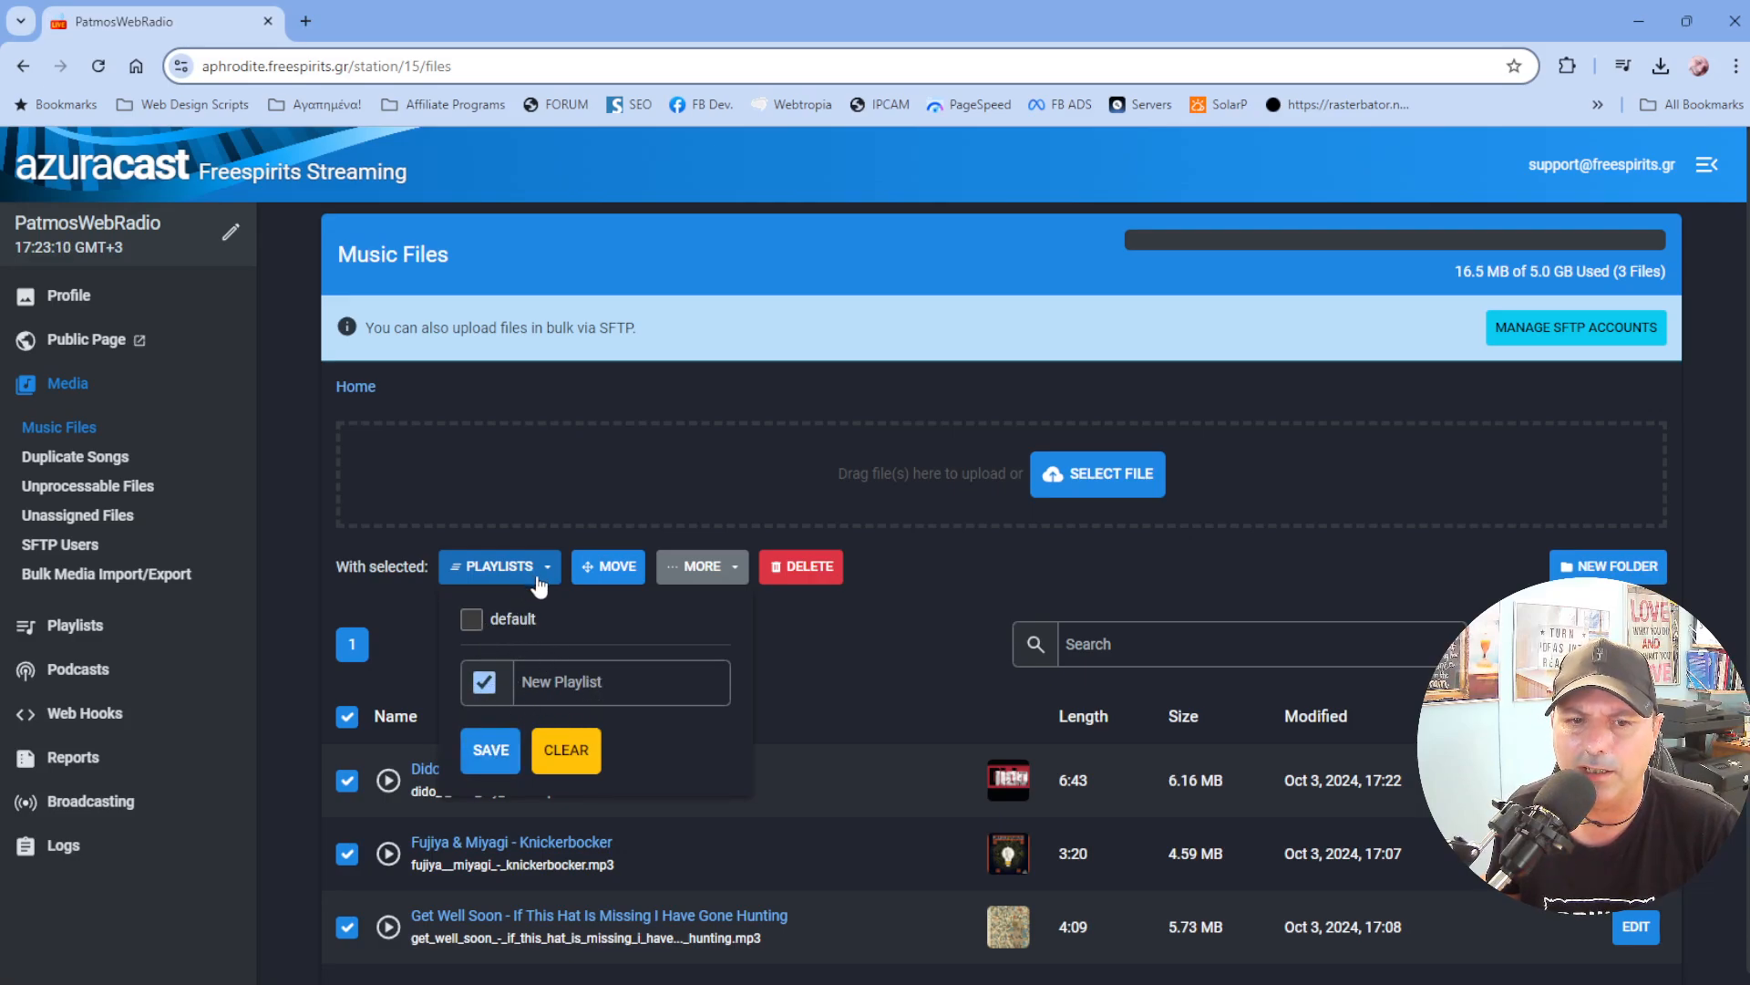
click(592, 682)
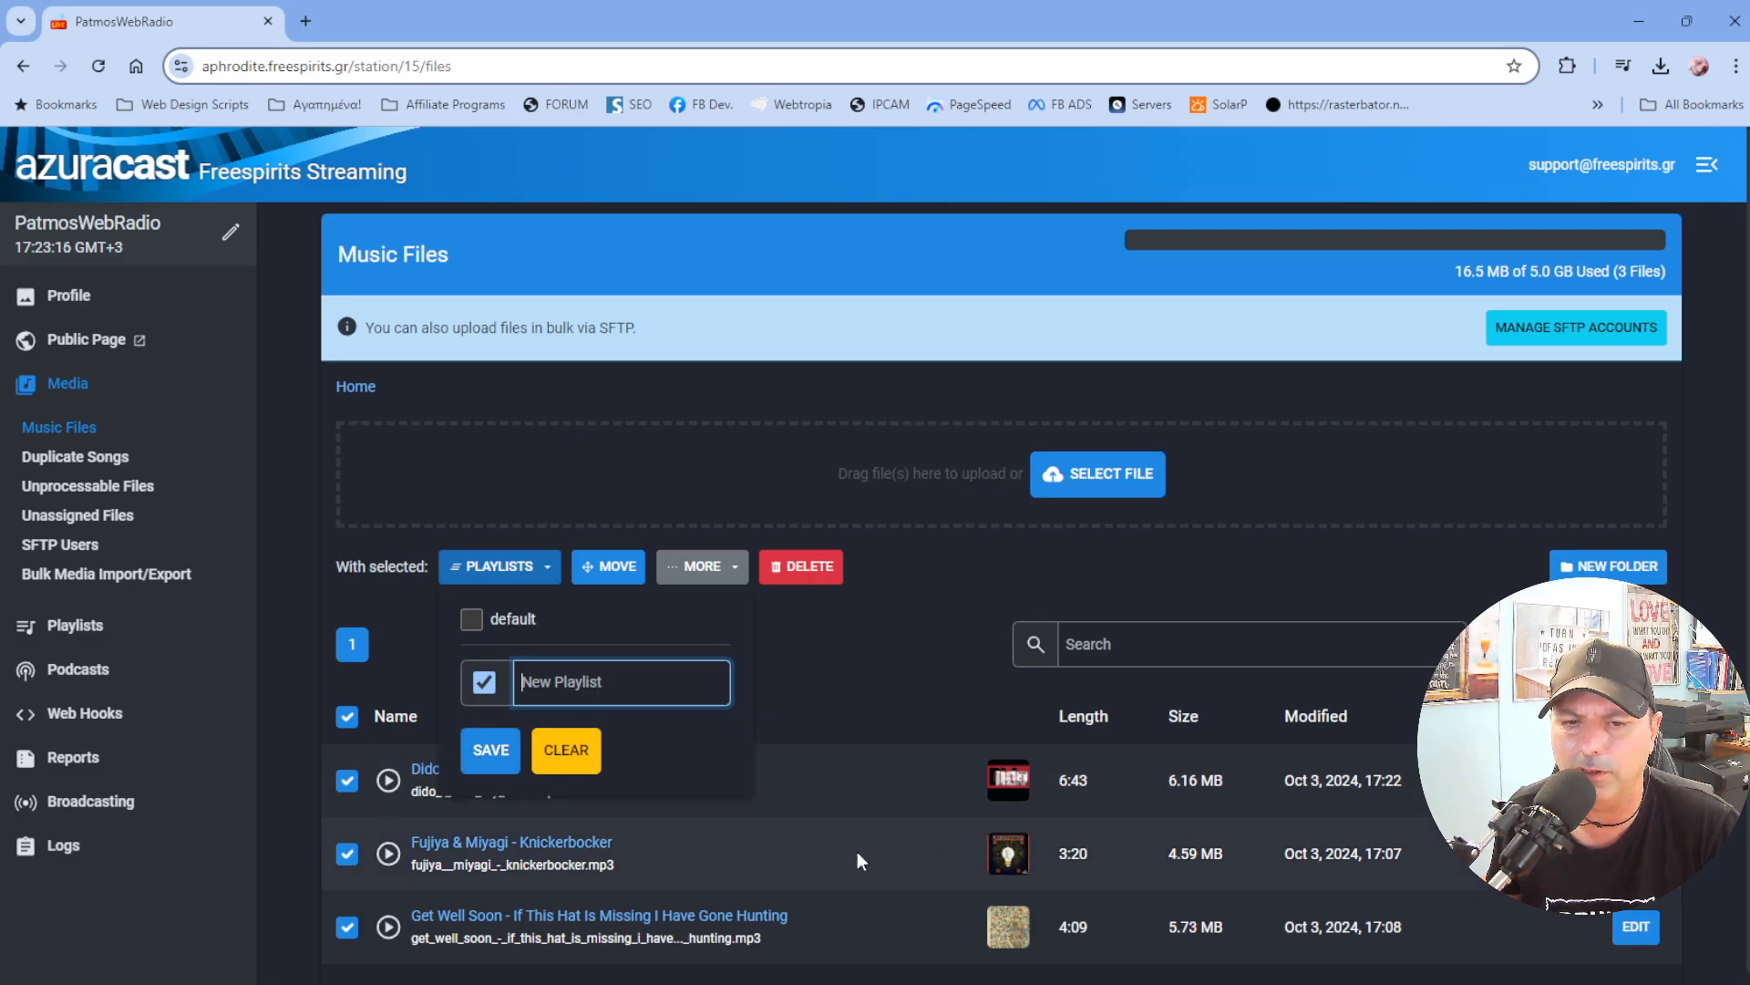
click(488, 687)
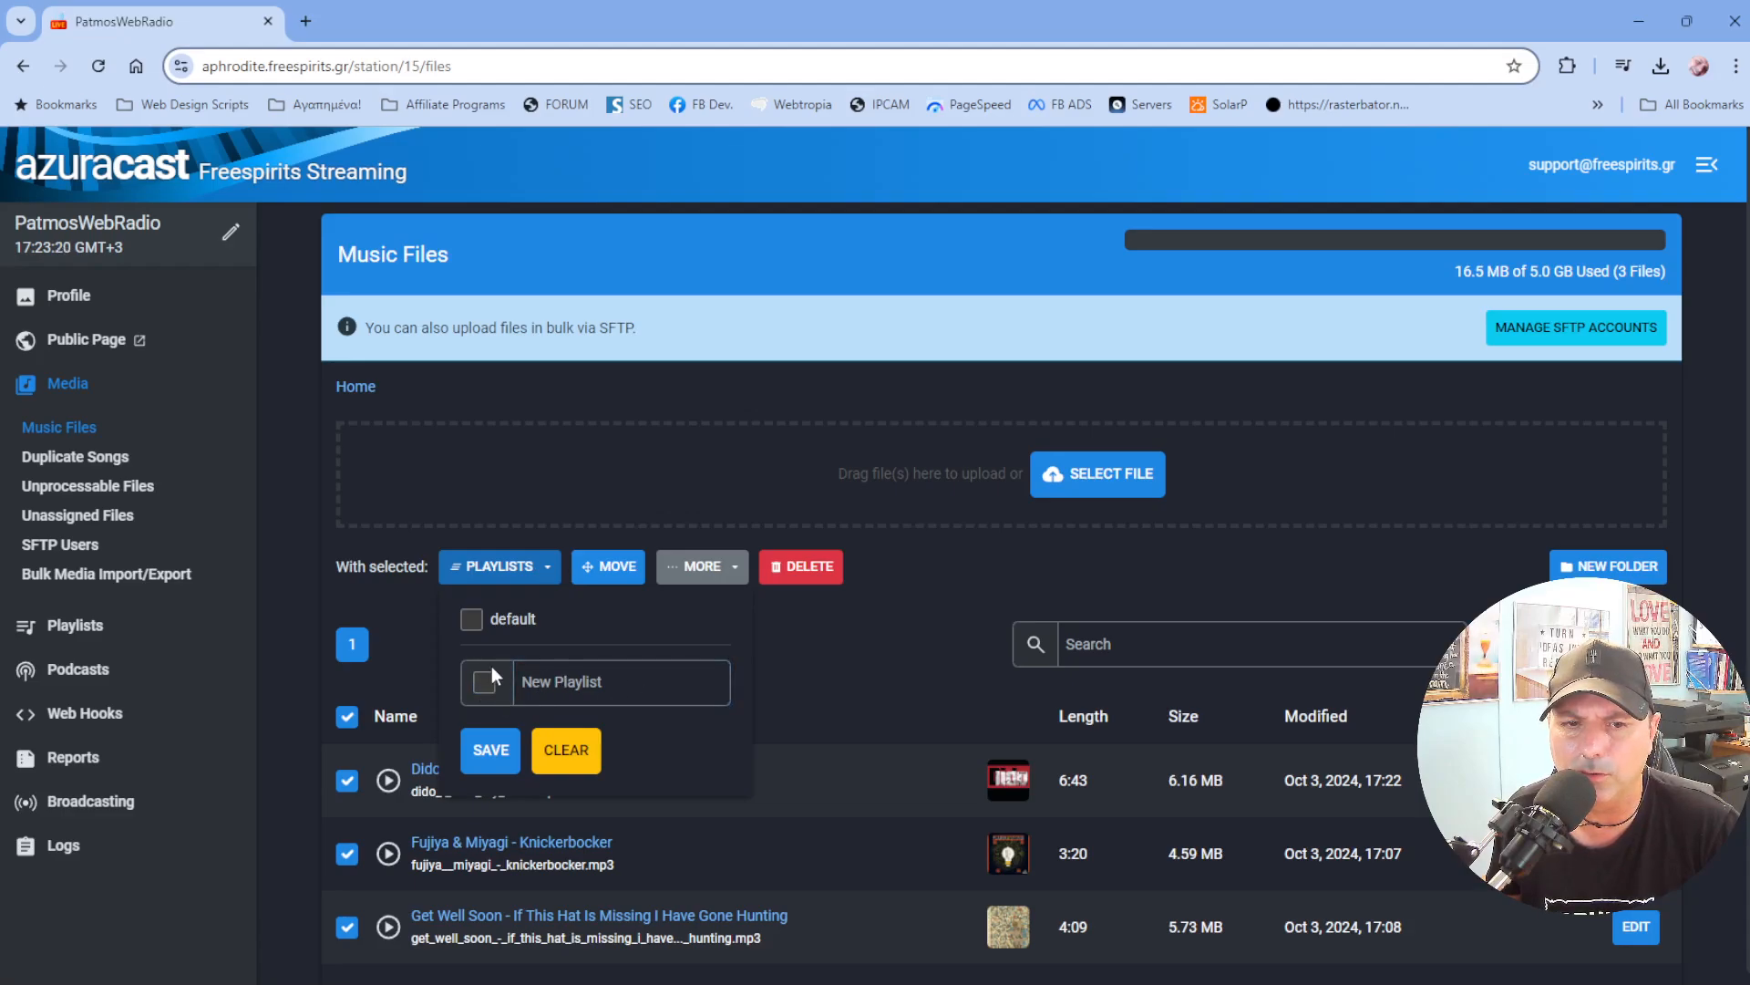
click(474, 620)
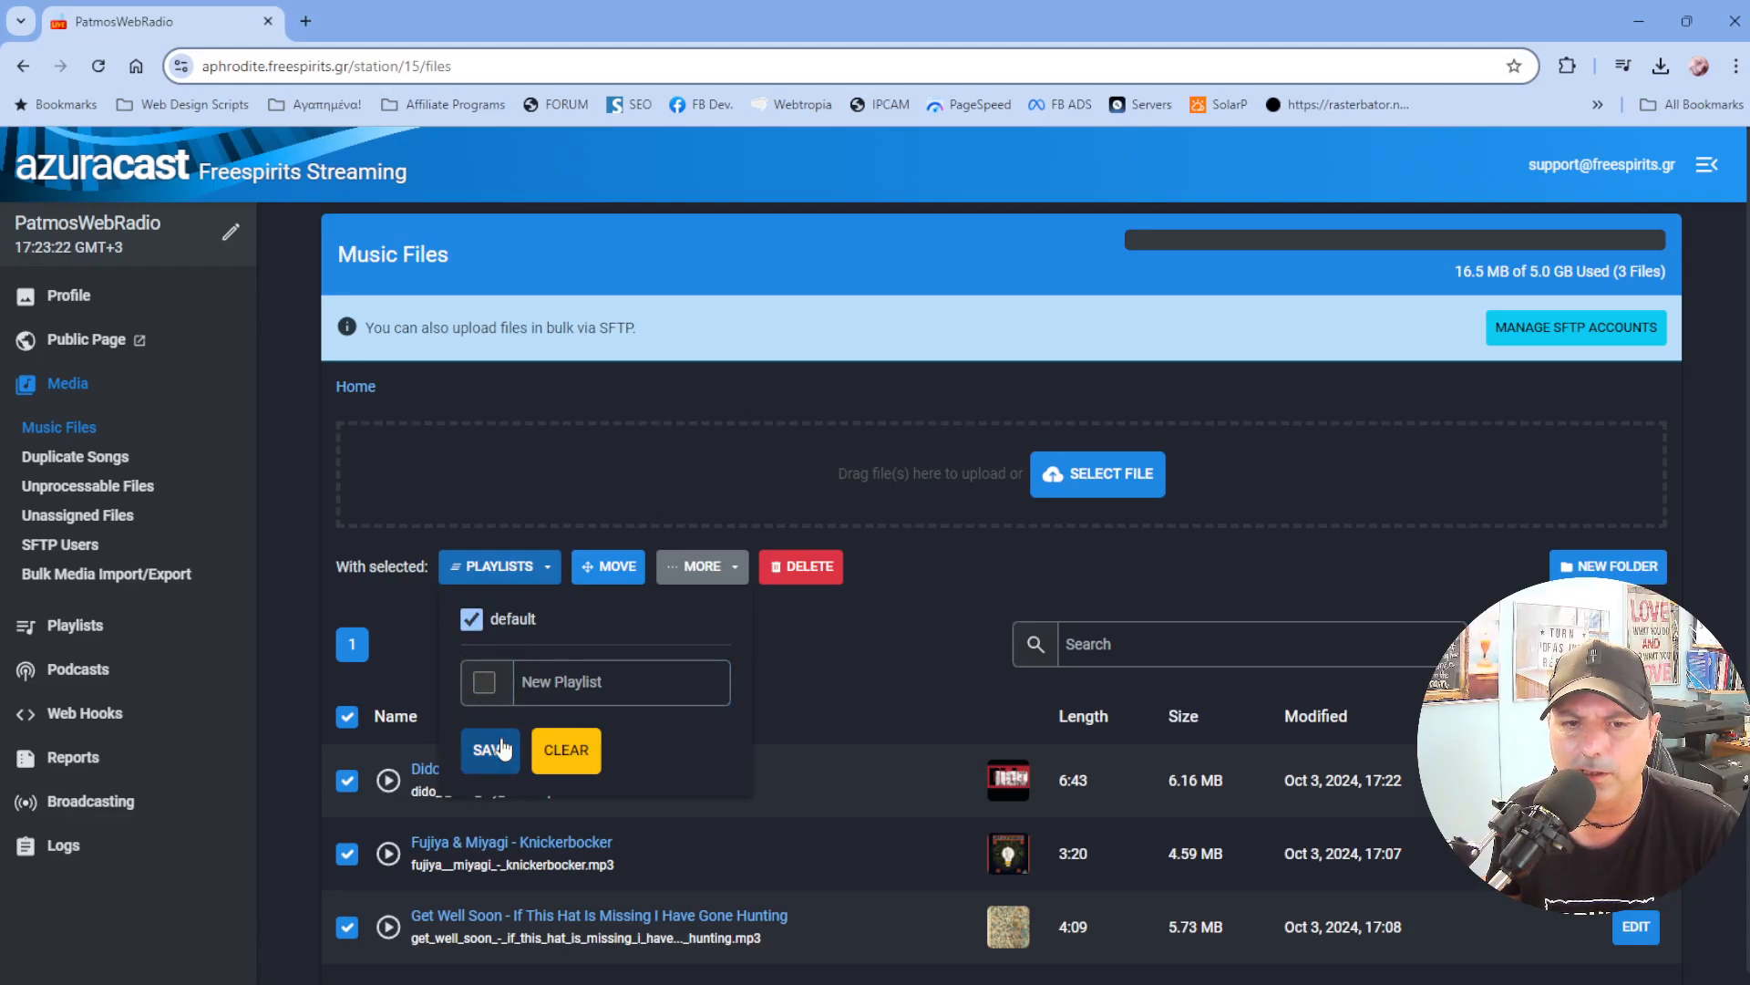
click(490, 749)
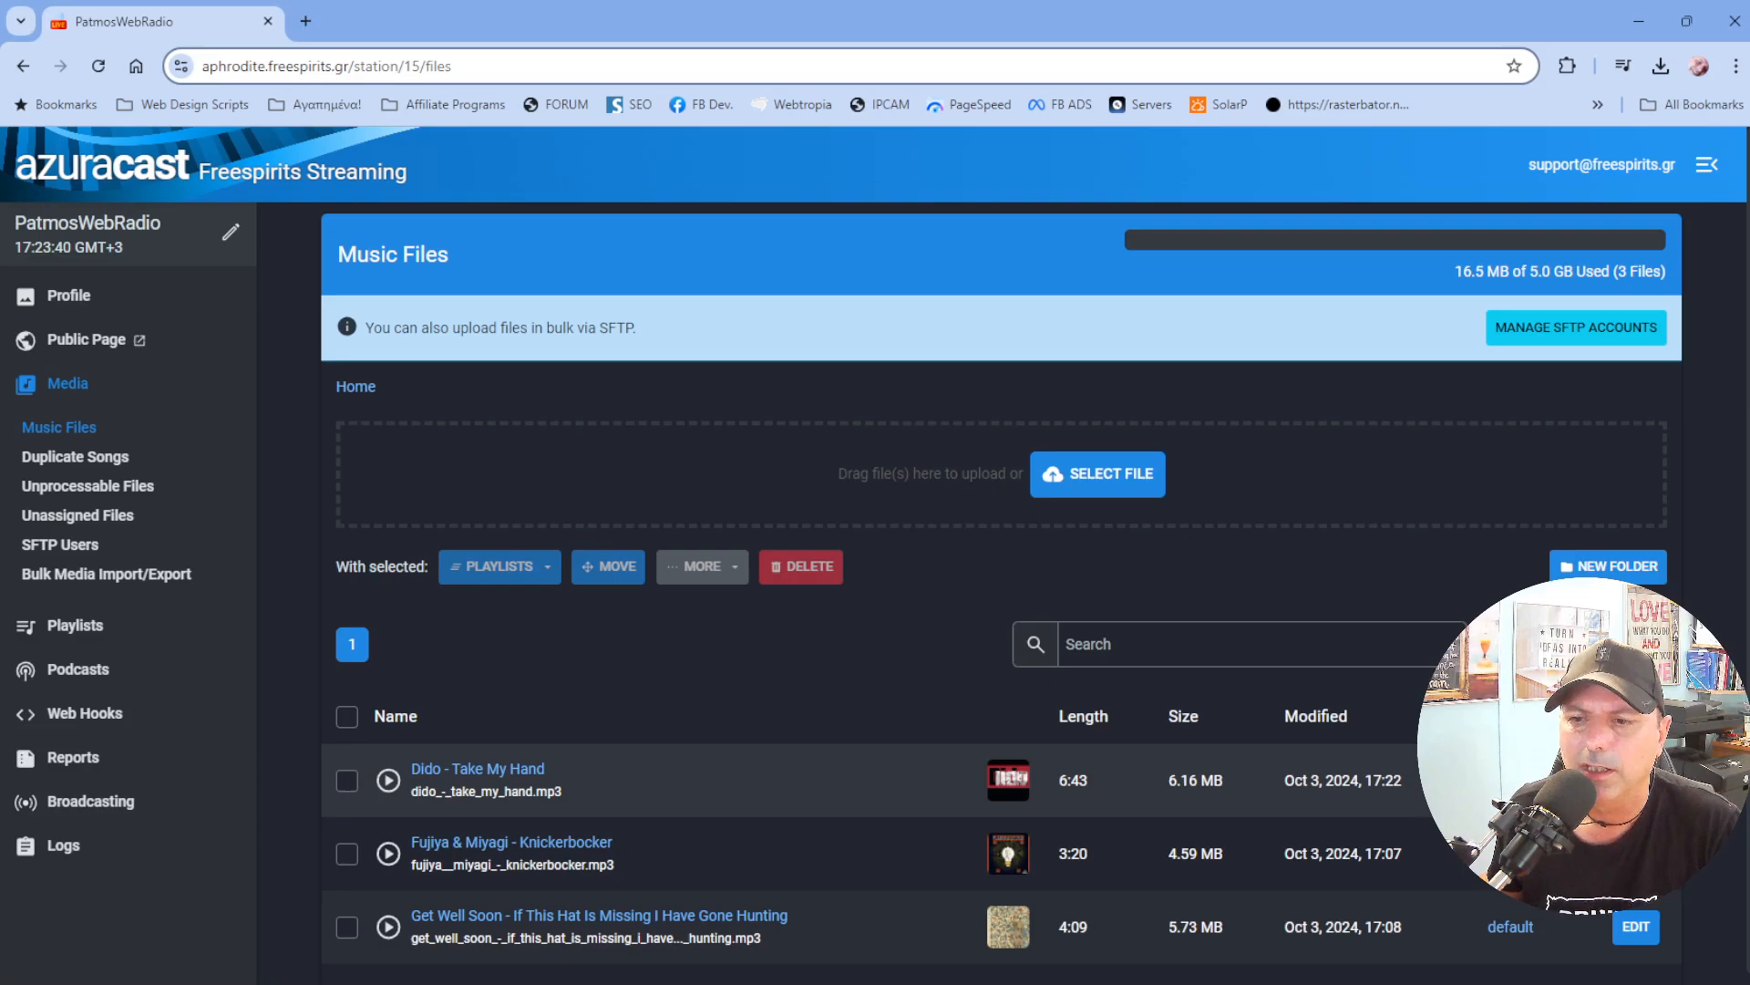
Filter the music file list by the default playlist.
click(1511, 780)
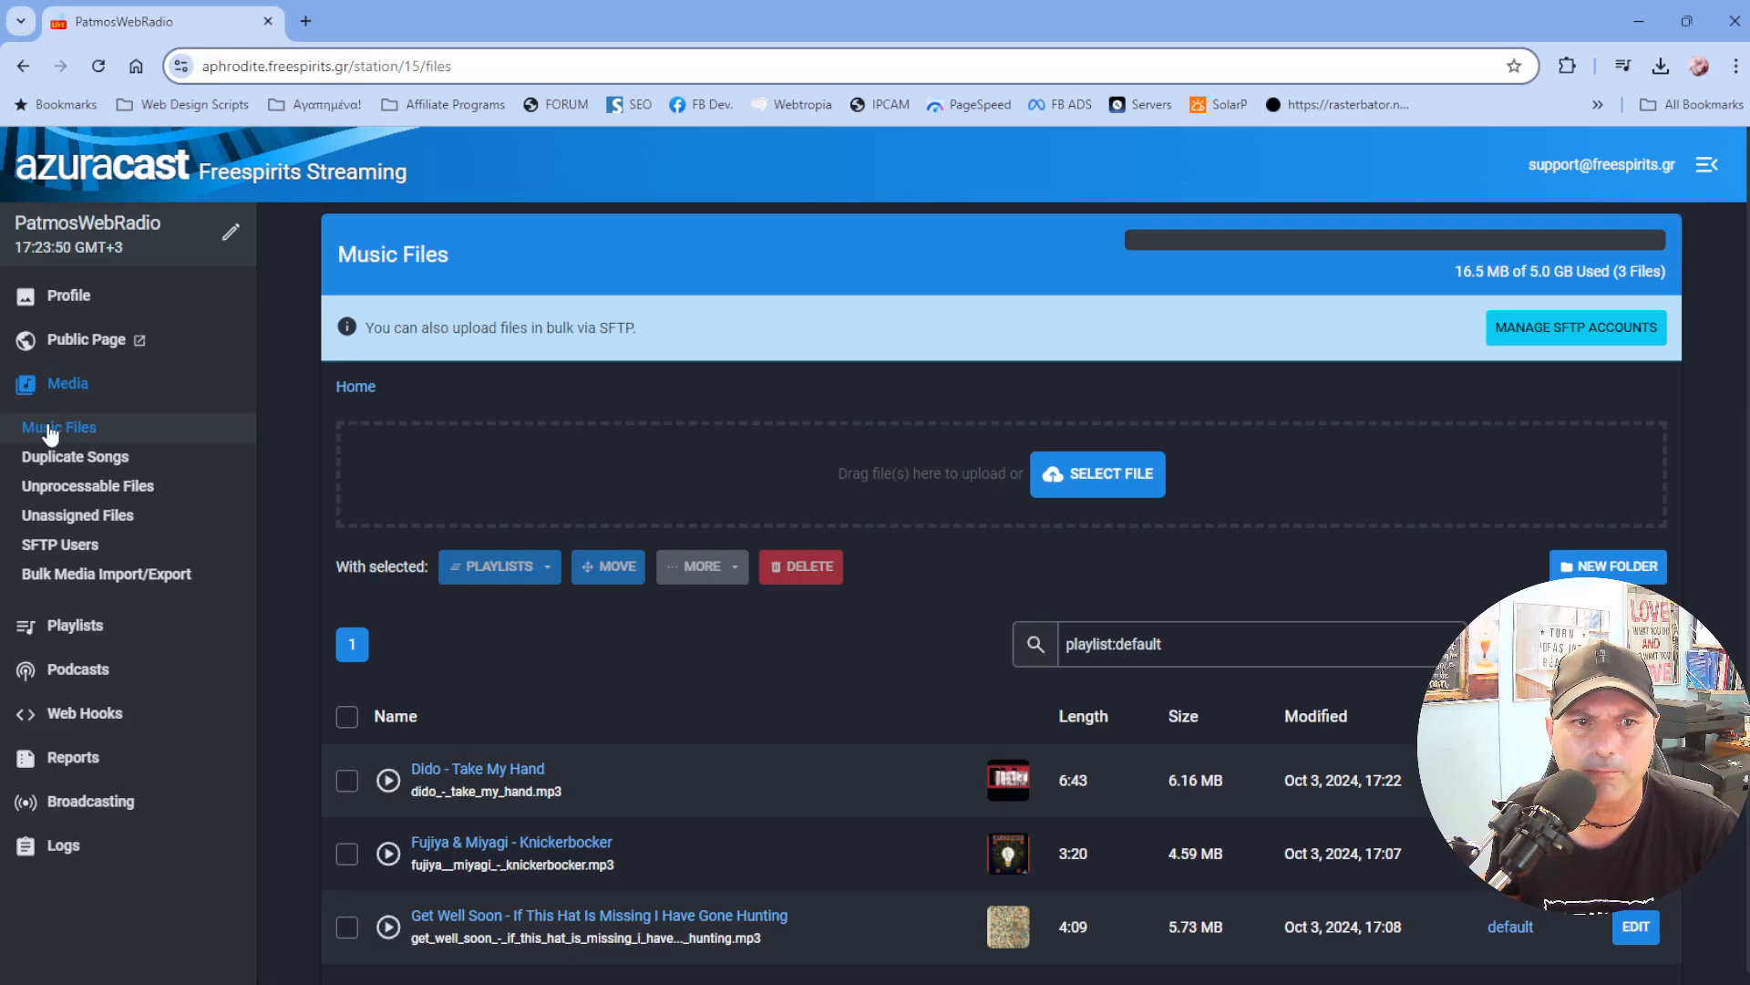
click(80, 390)
click(80, 390)
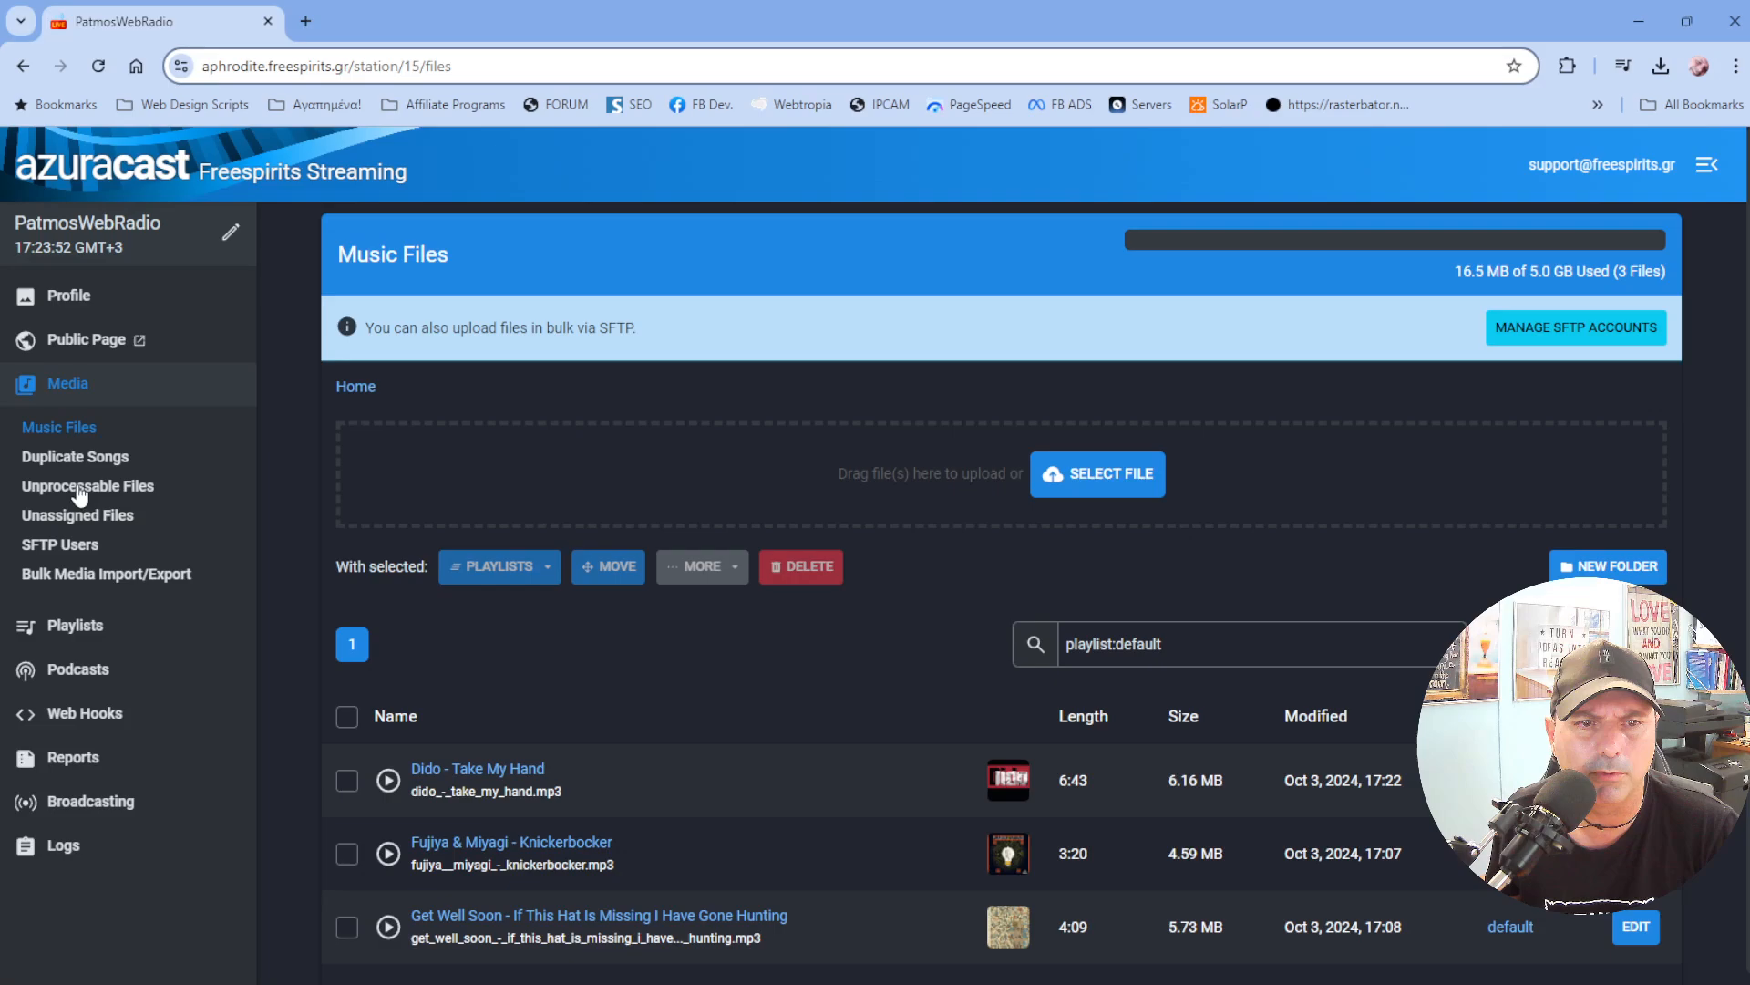
Try adding a scheduled time item to the default playlist's schedule, closing without saving.
click(89, 629)
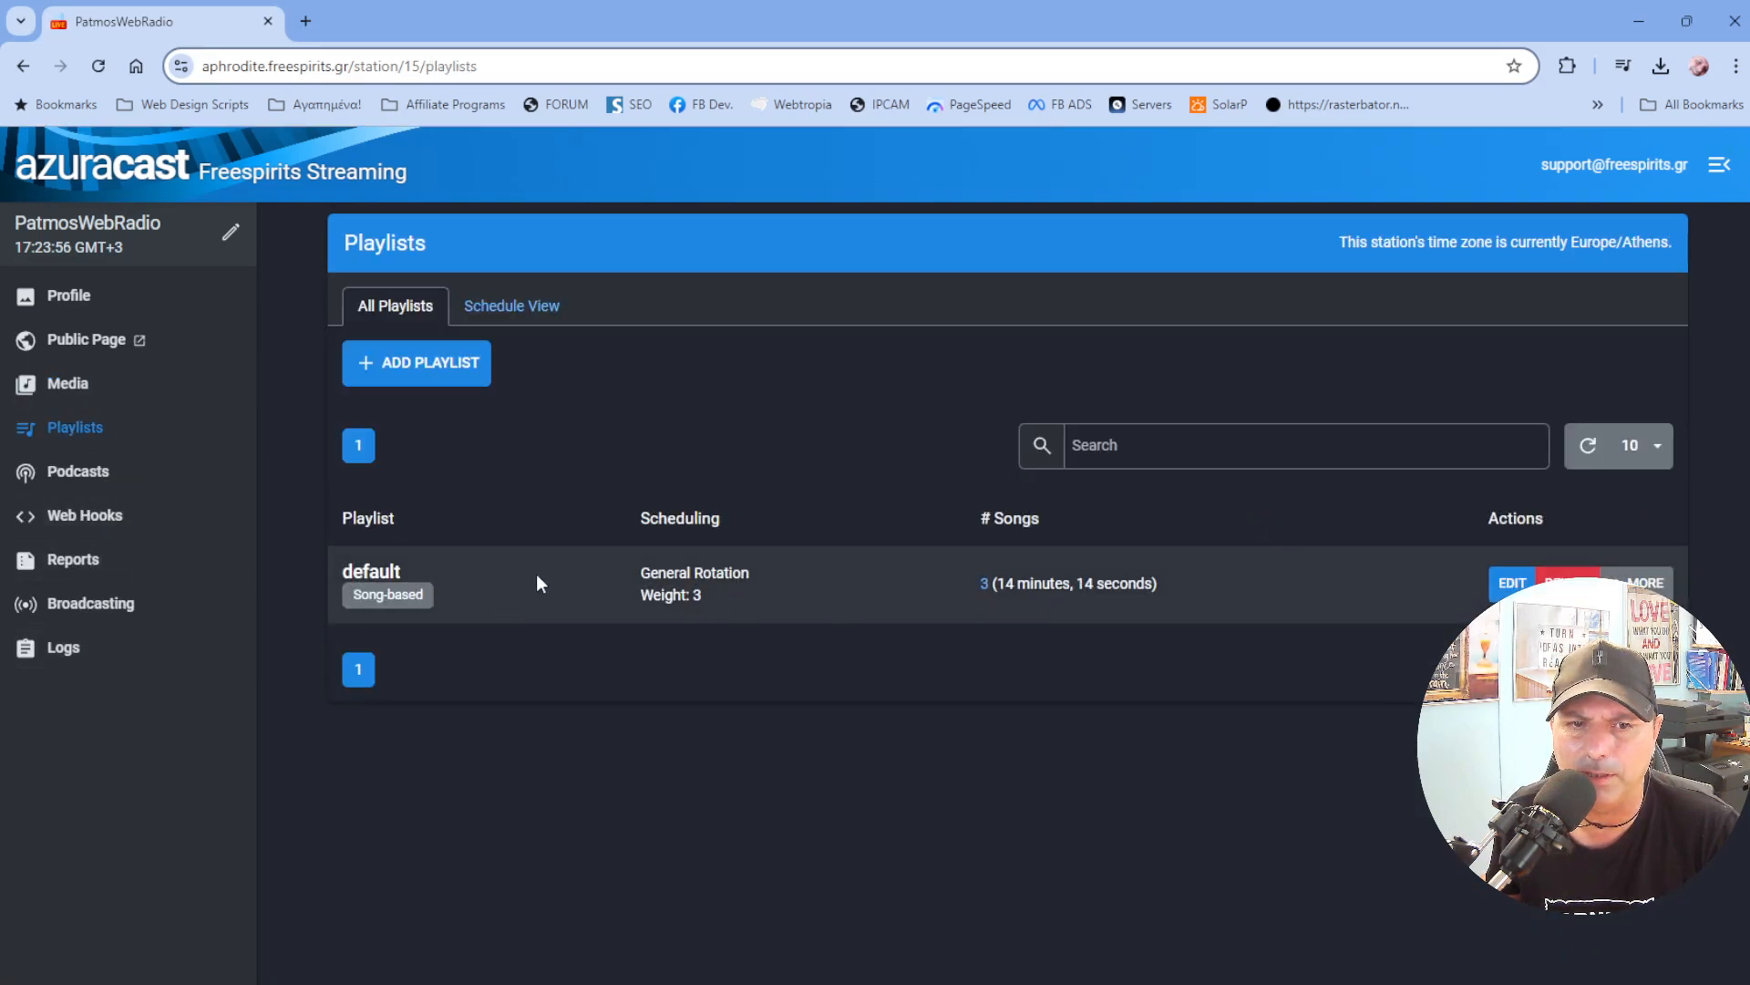
click(1509, 584)
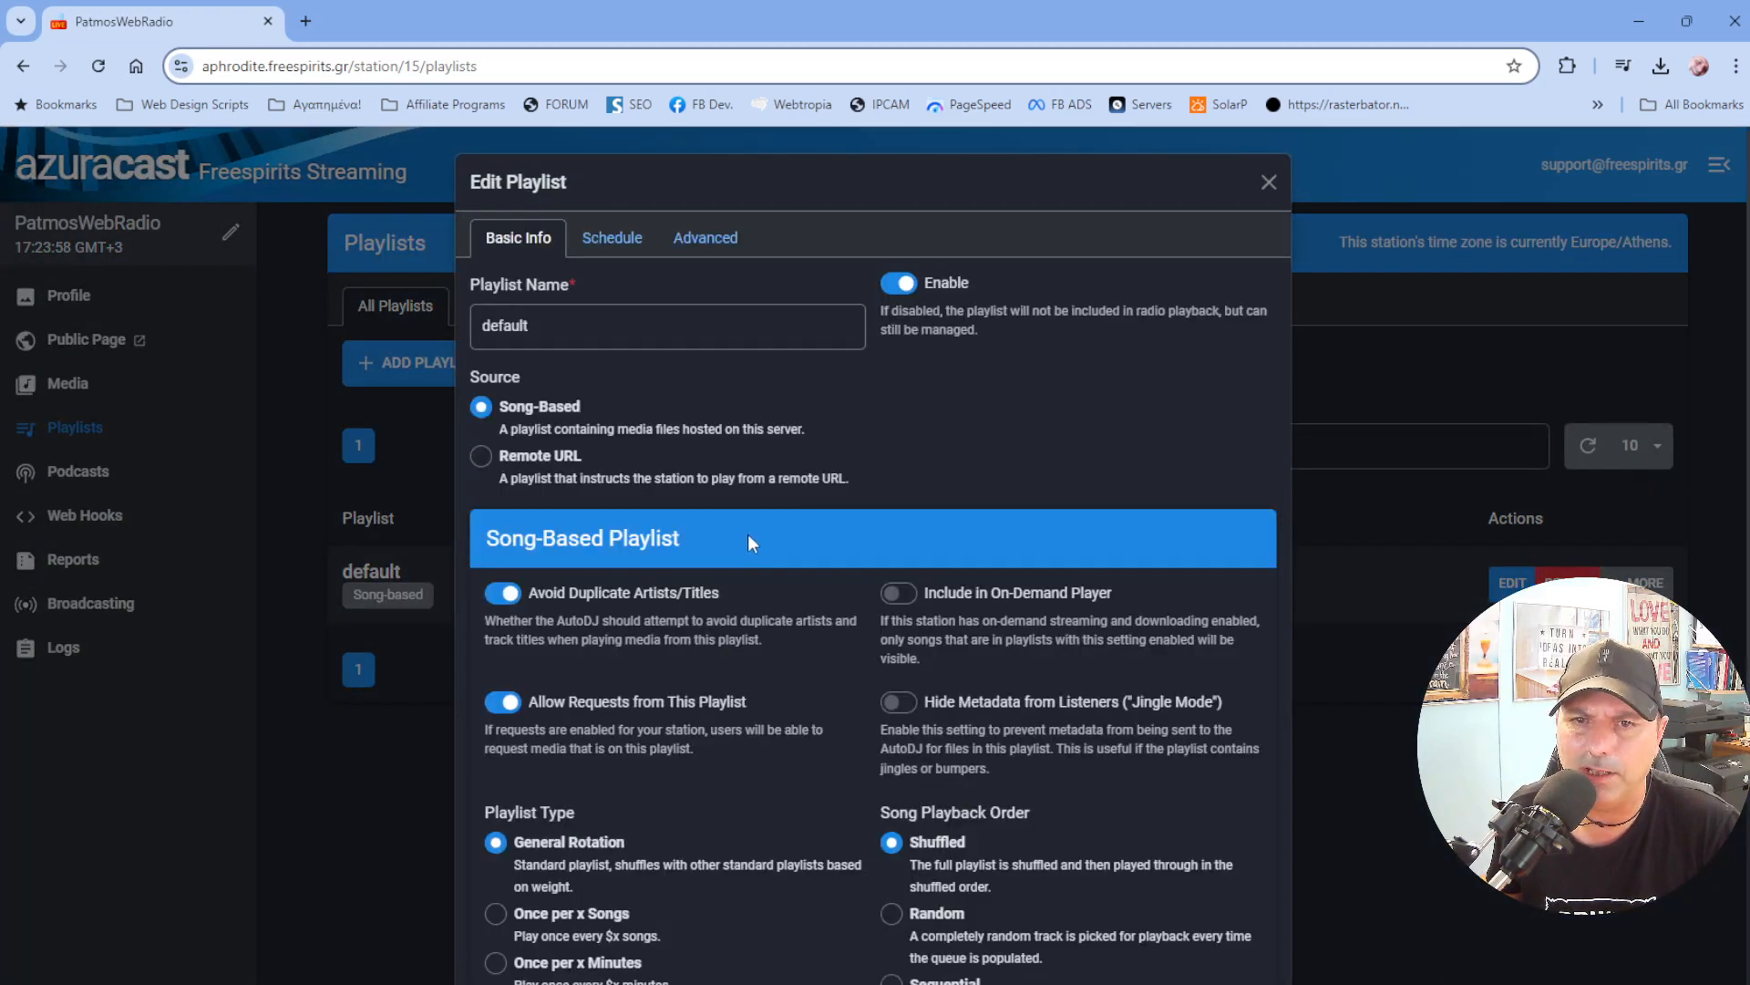
click(609, 238)
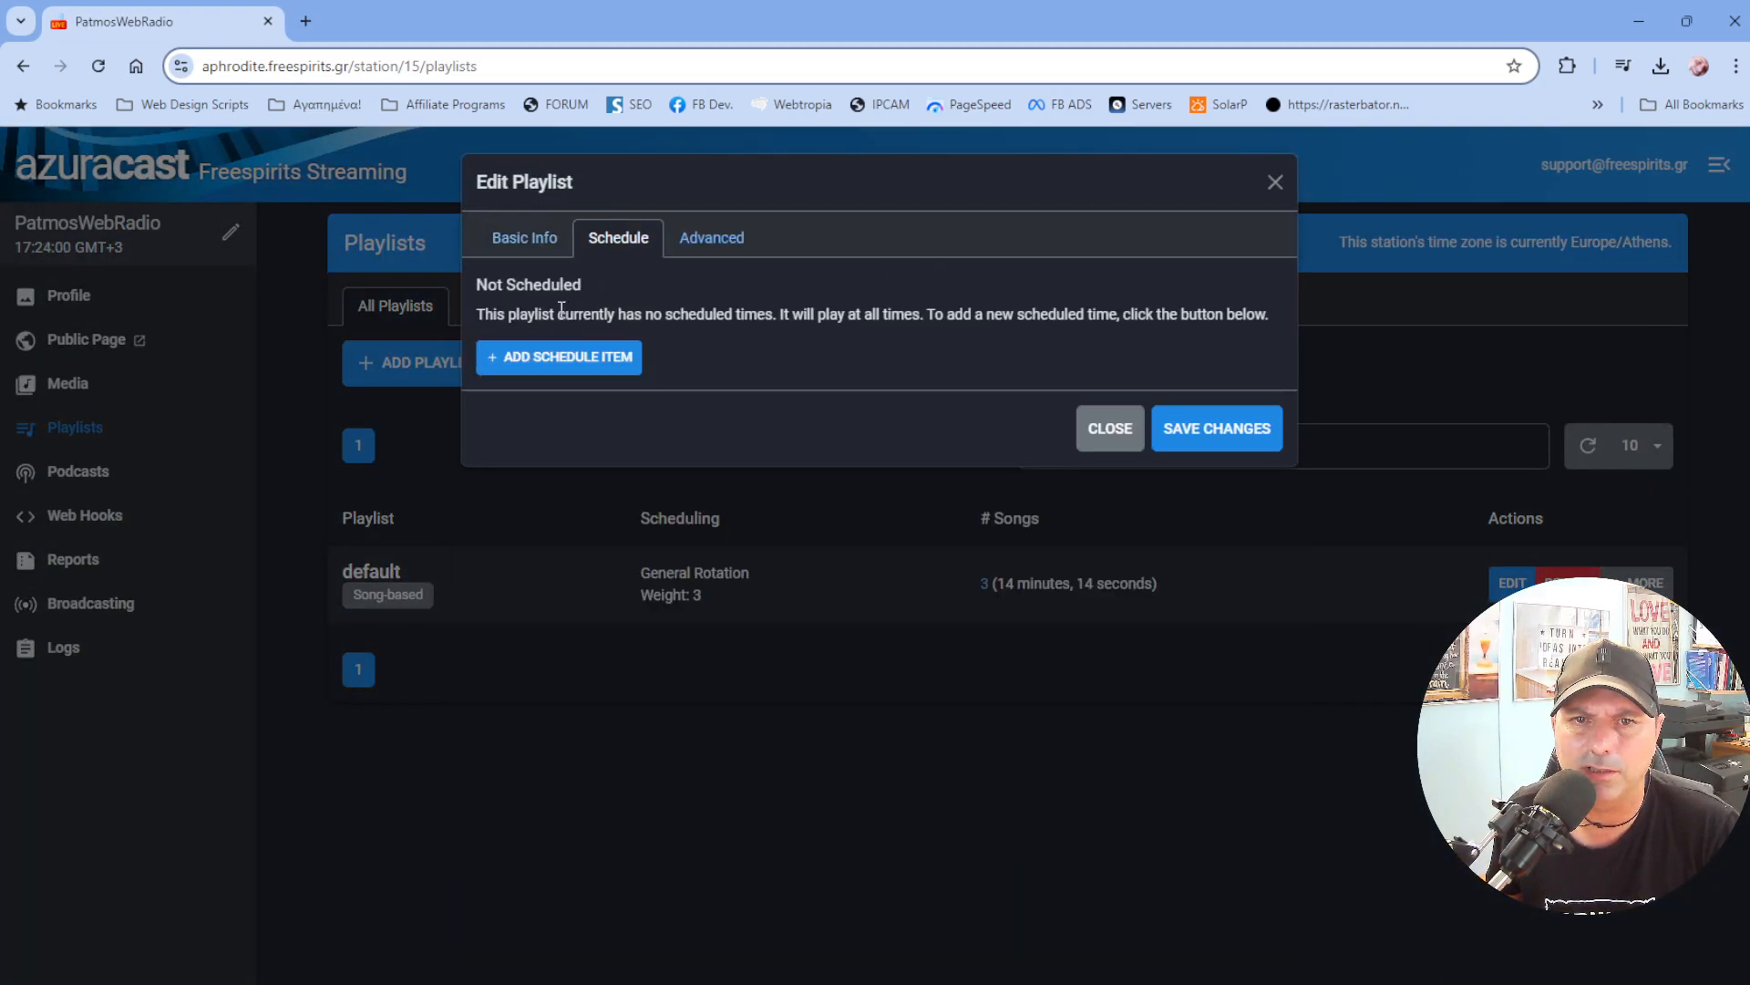
click(538, 359)
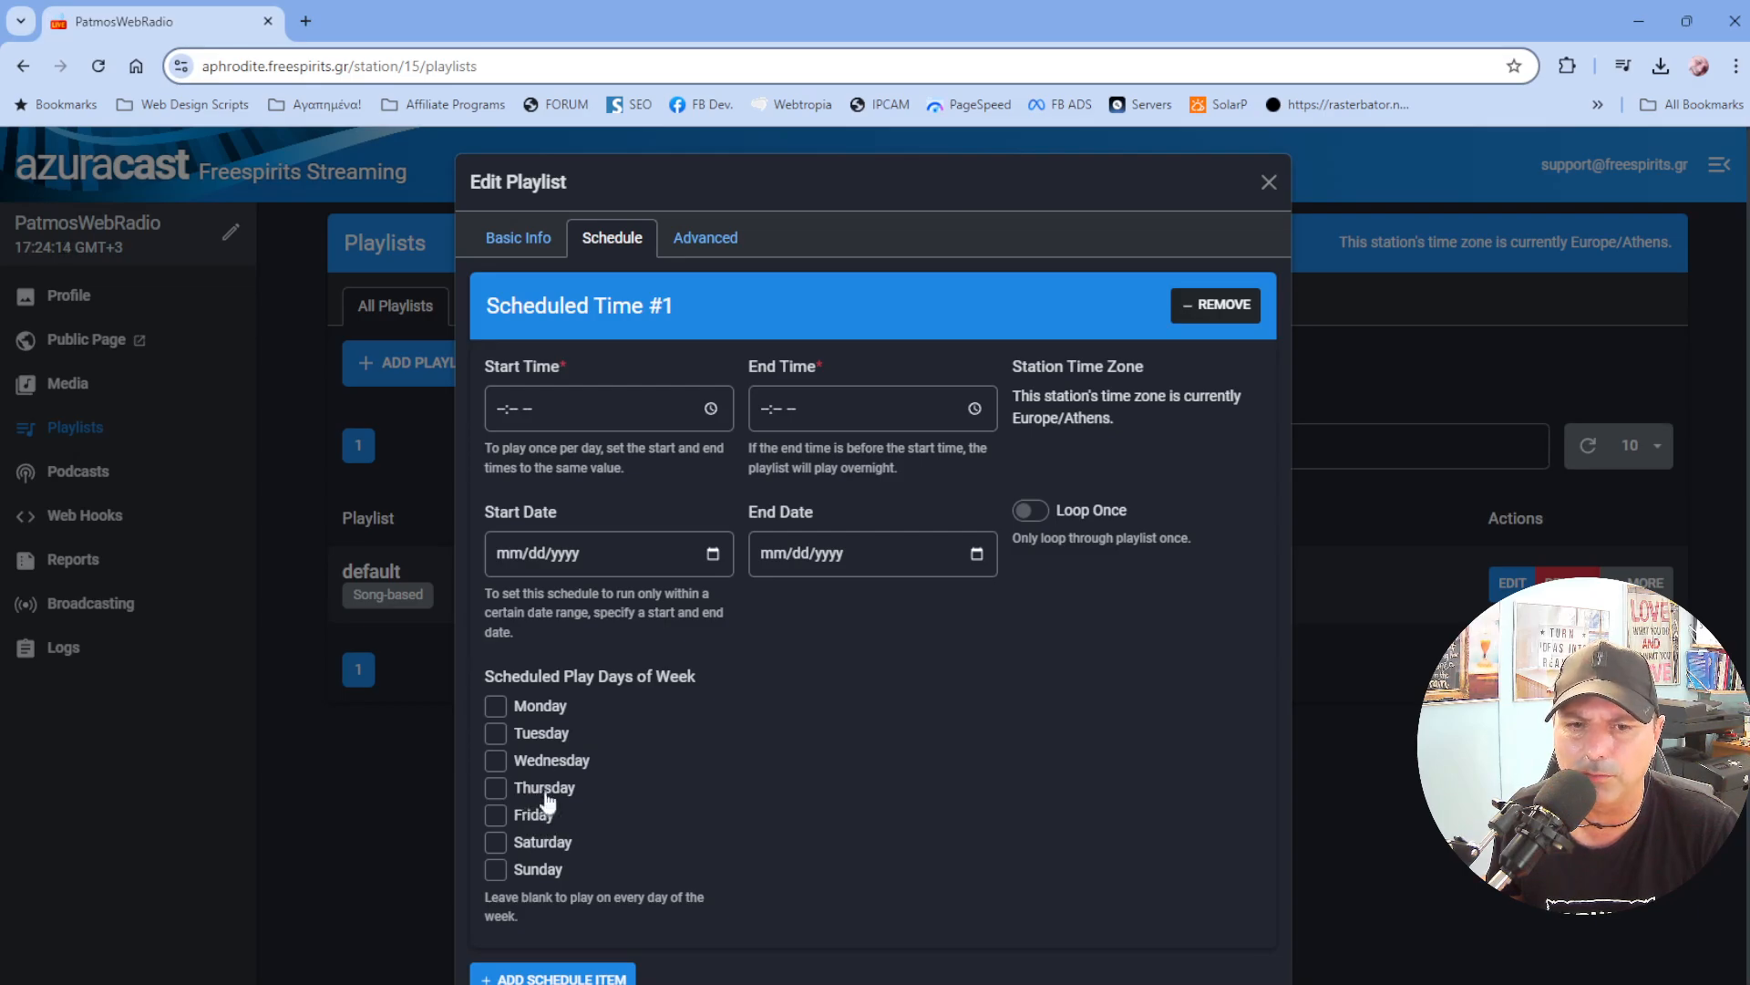
click(1090, 972)
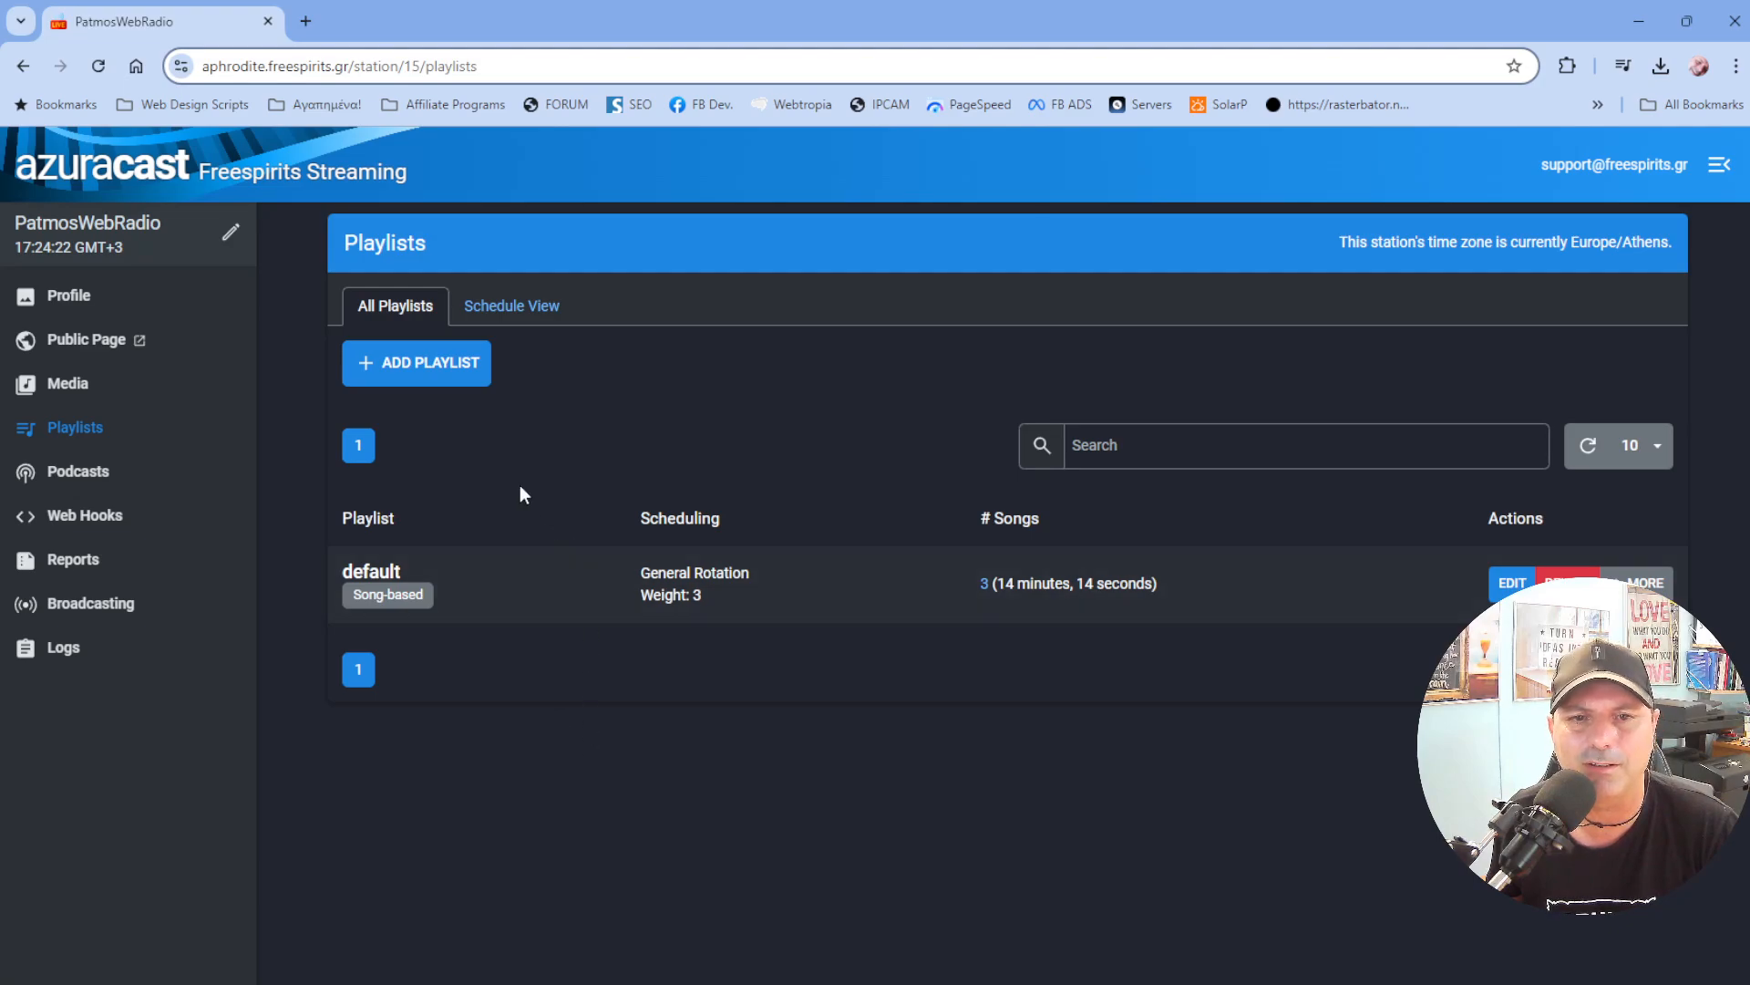
View the playlists' weekly schedule calendar.
click(490, 309)
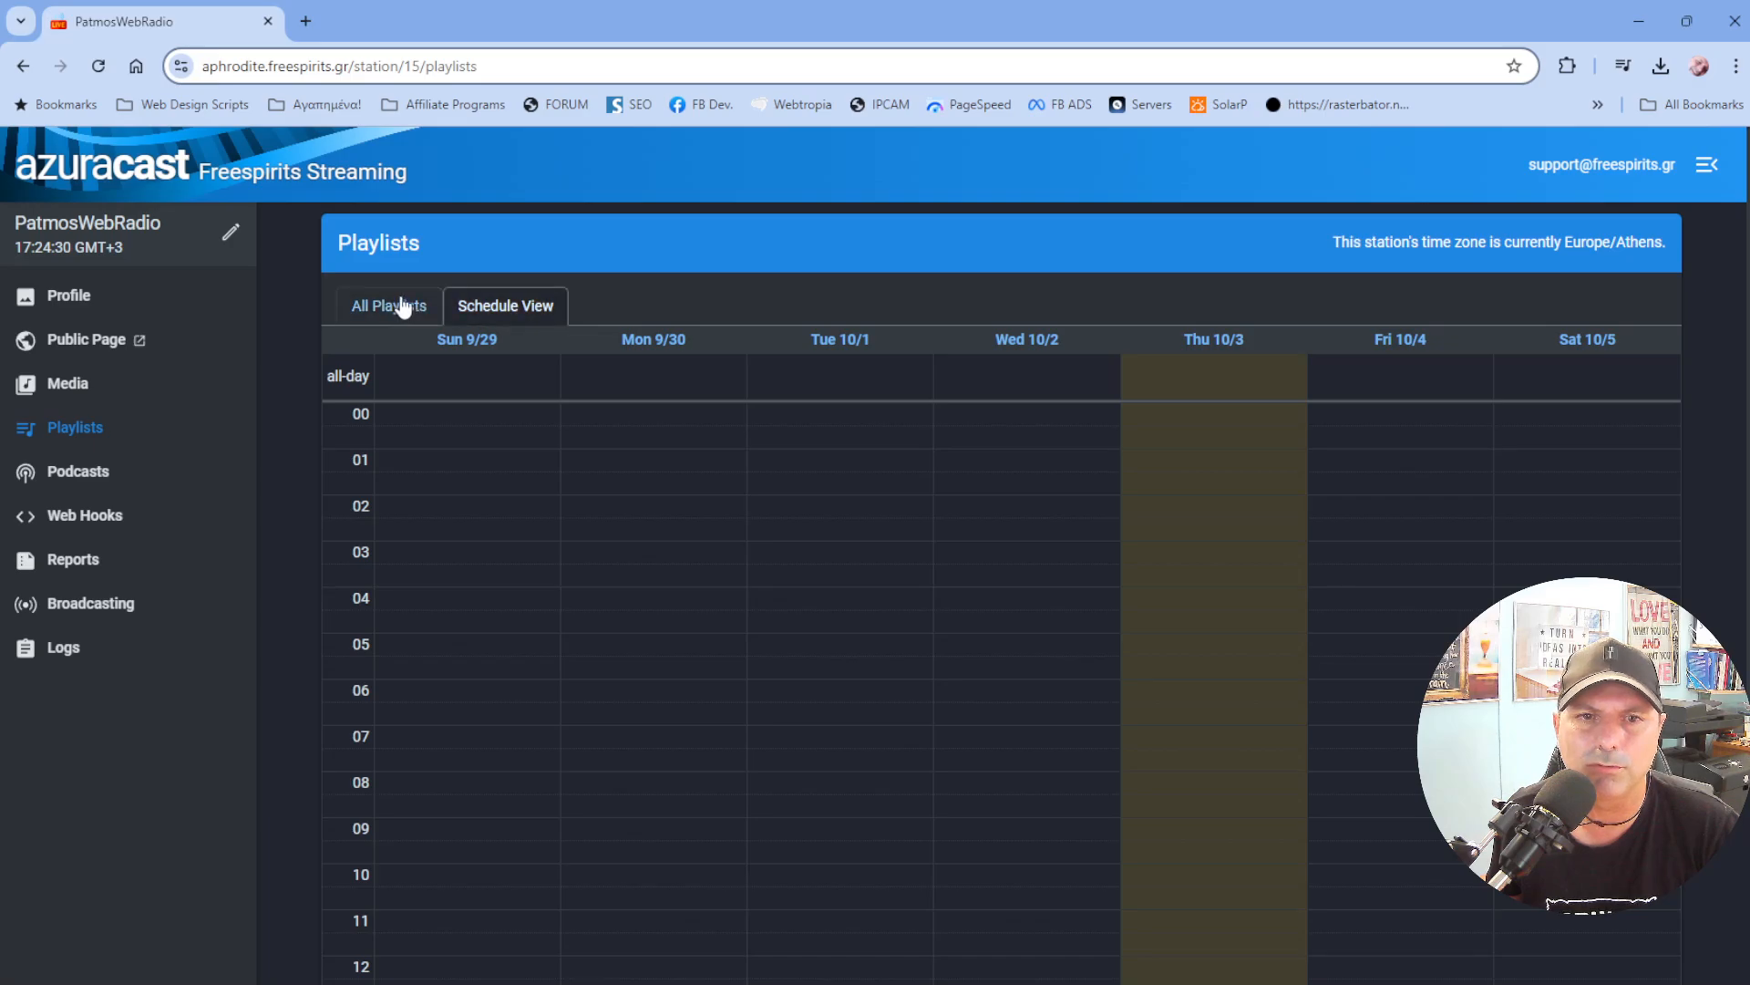
click(401, 308)
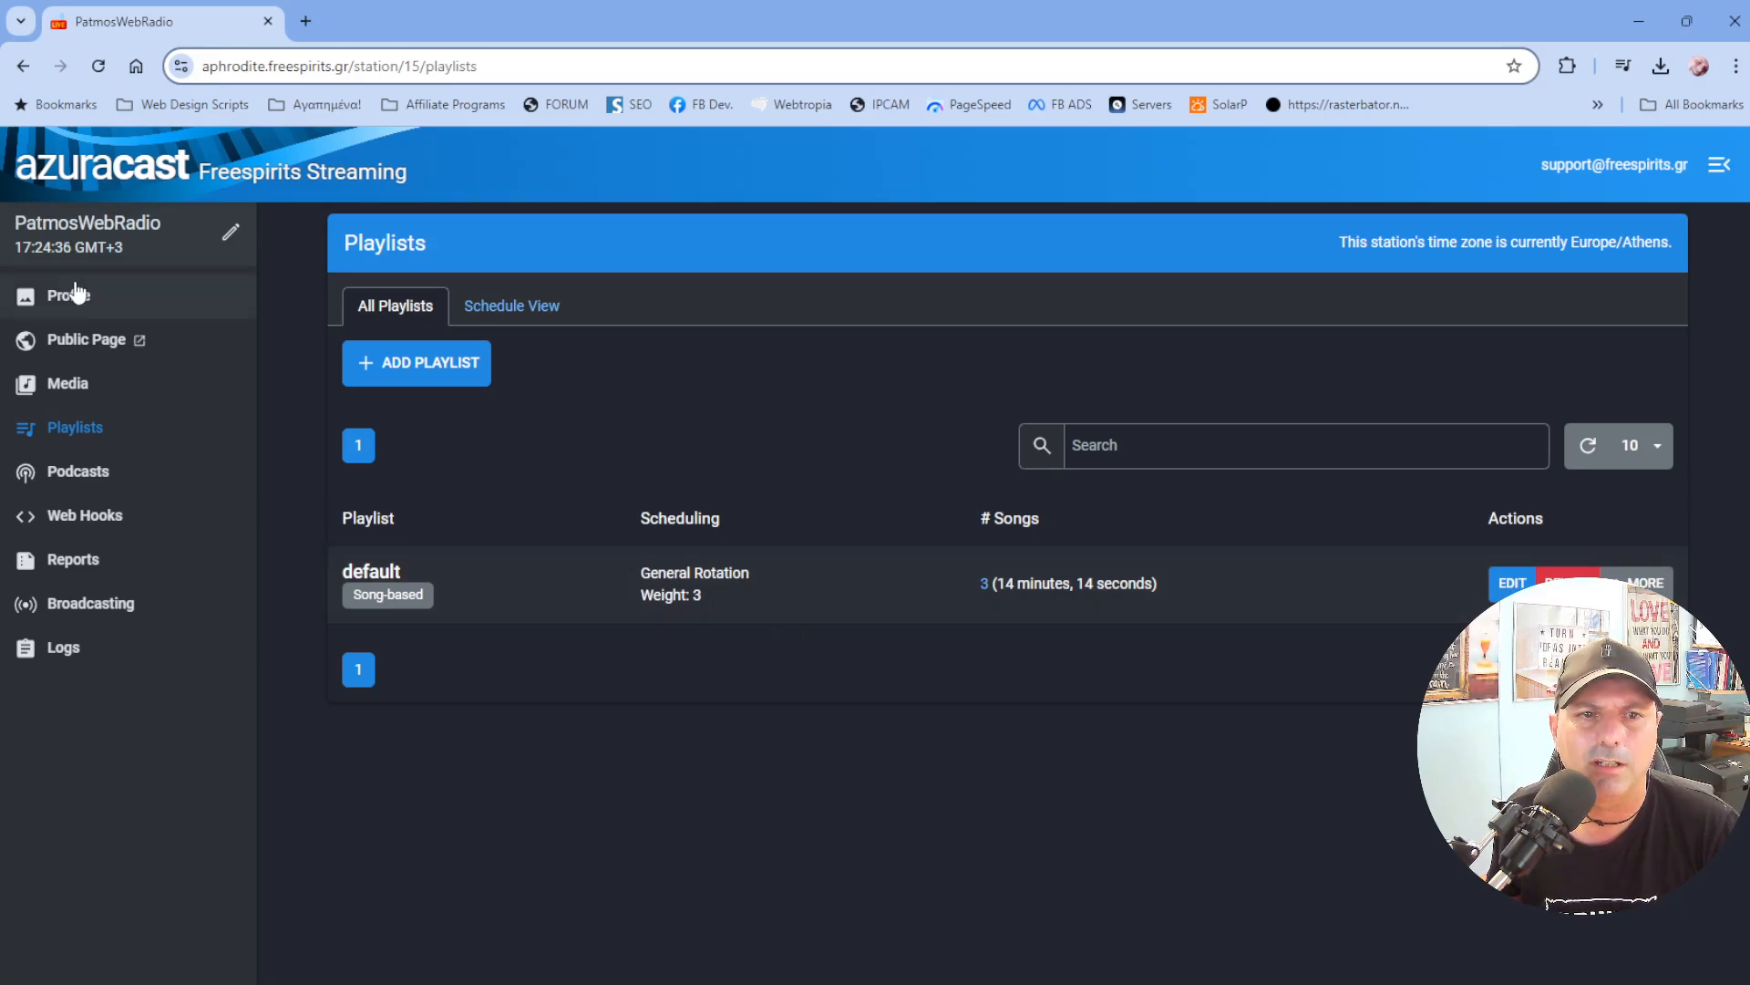
Review the station profile's now playing and playing next songs.
click(73, 297)
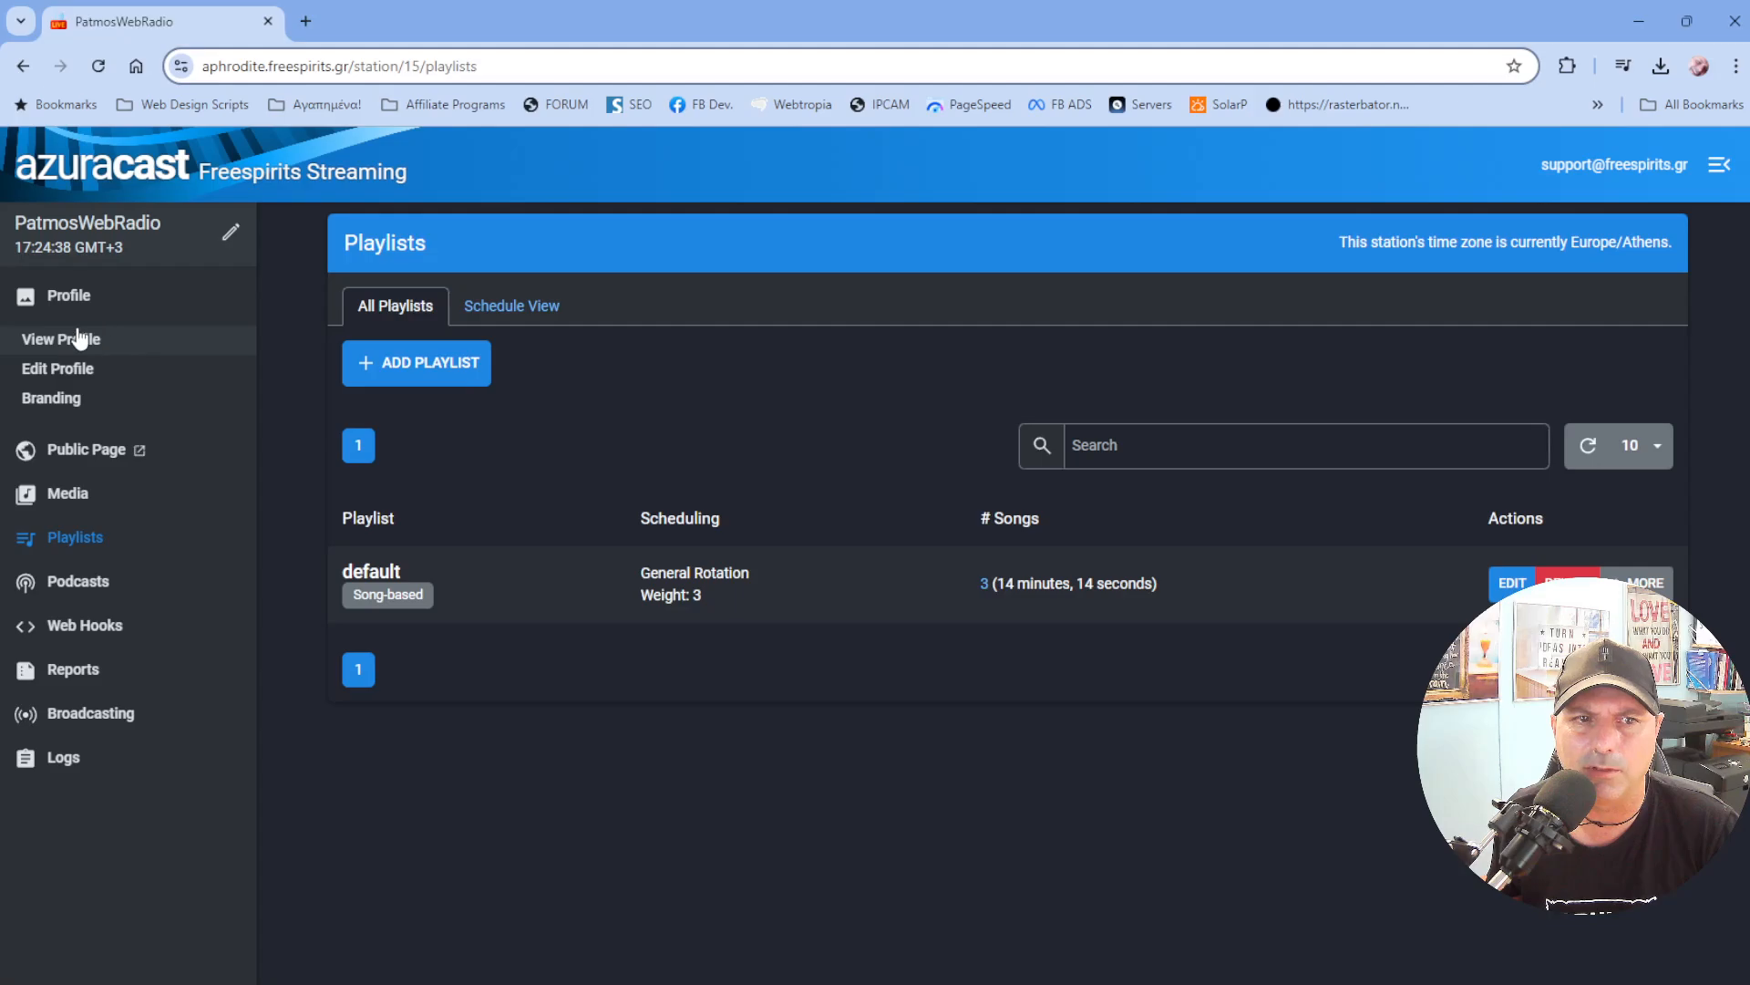
click(77, 340)
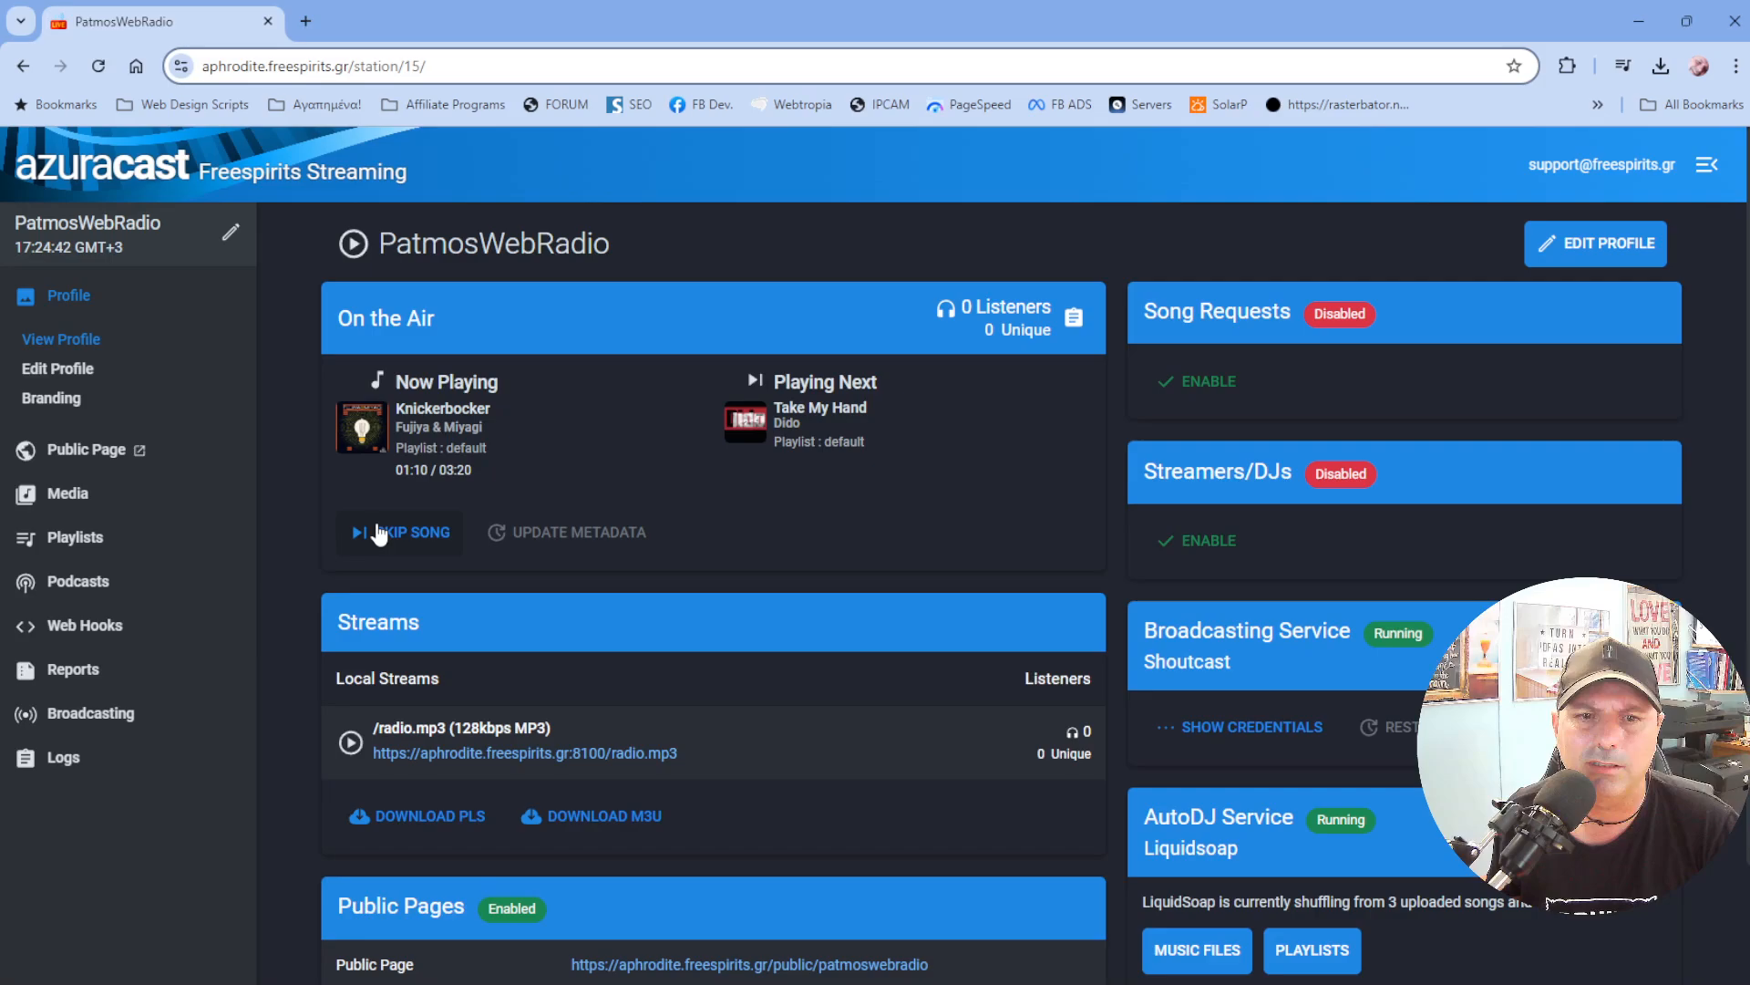
scroll(1177, 818, down, 1)
scroll(1177, 818, down, 1)
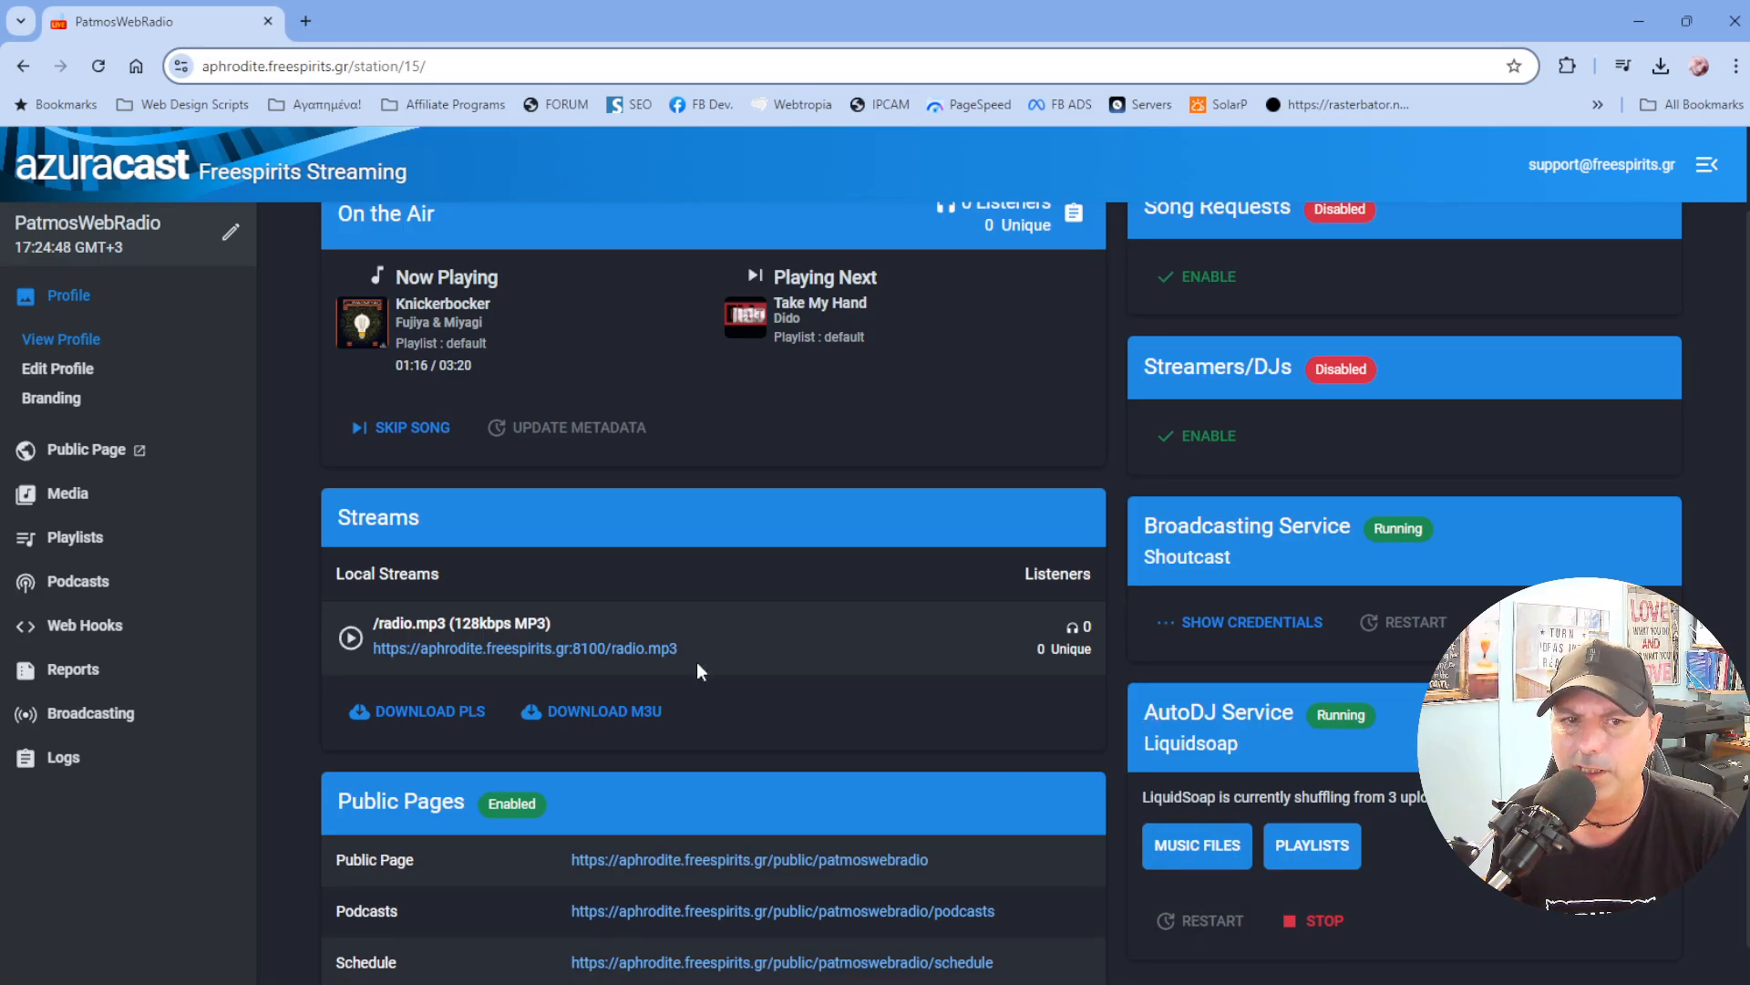
scroll(824, 662, up, 1)
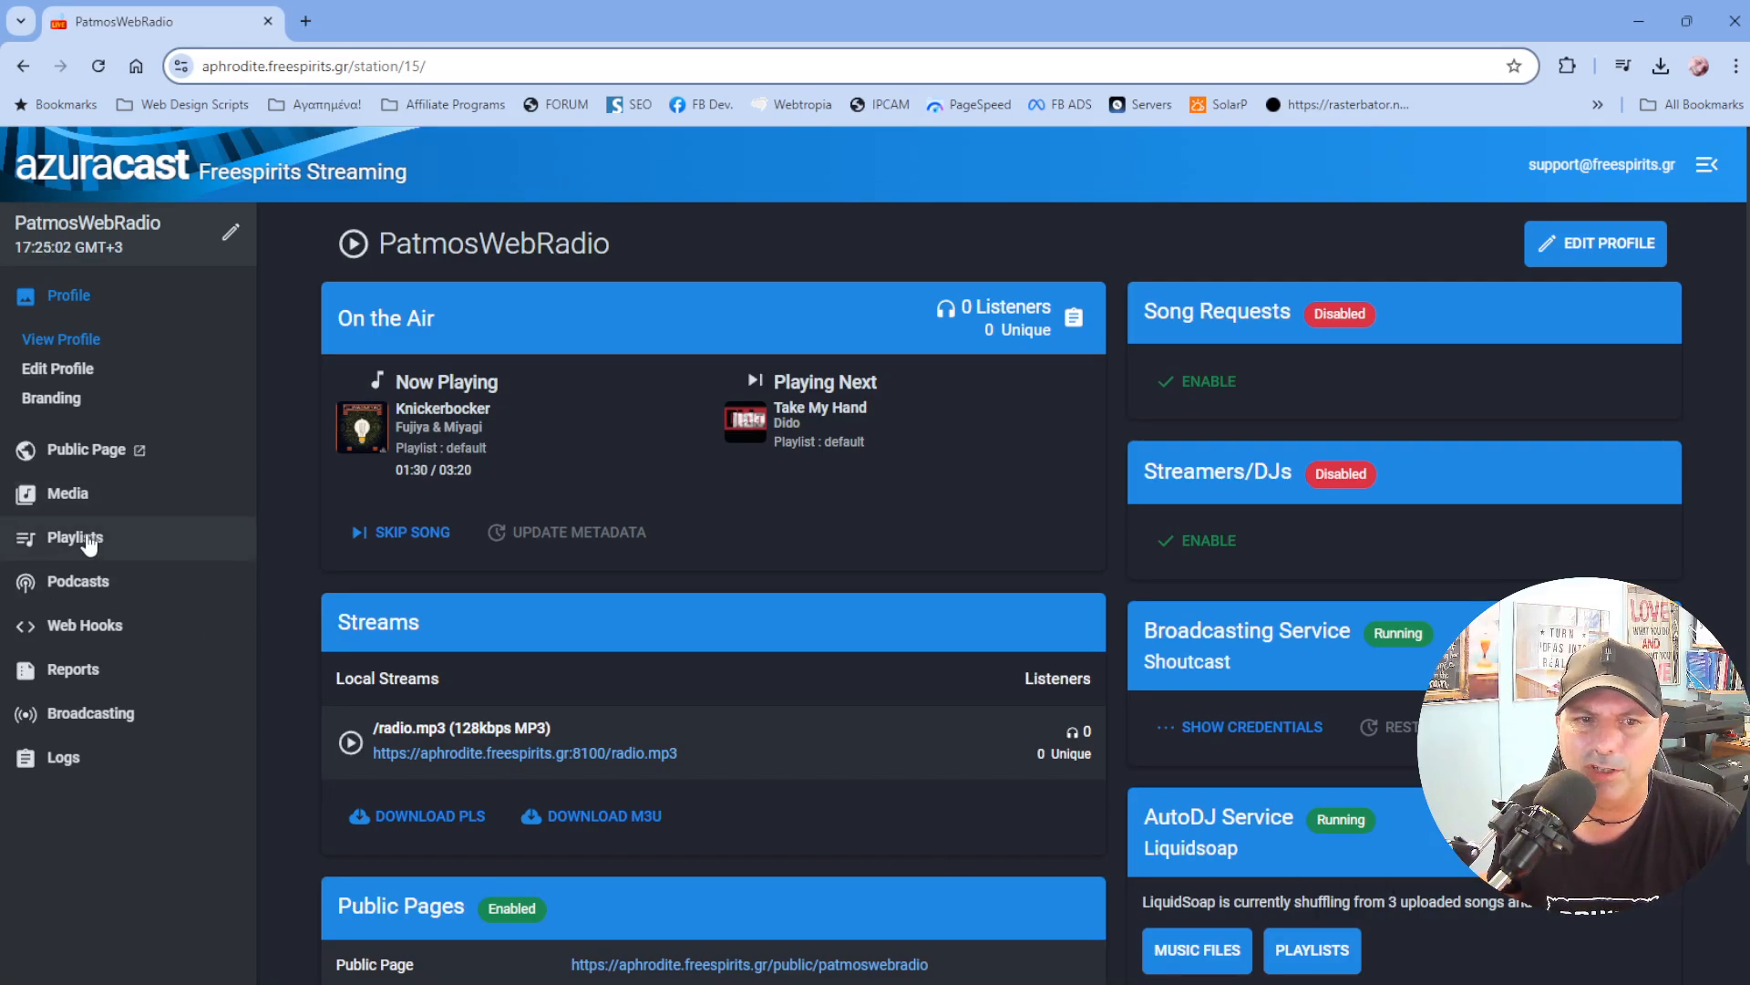
Play the station stream on its public page, lower the volume, and stop playback.
click(97, 458)
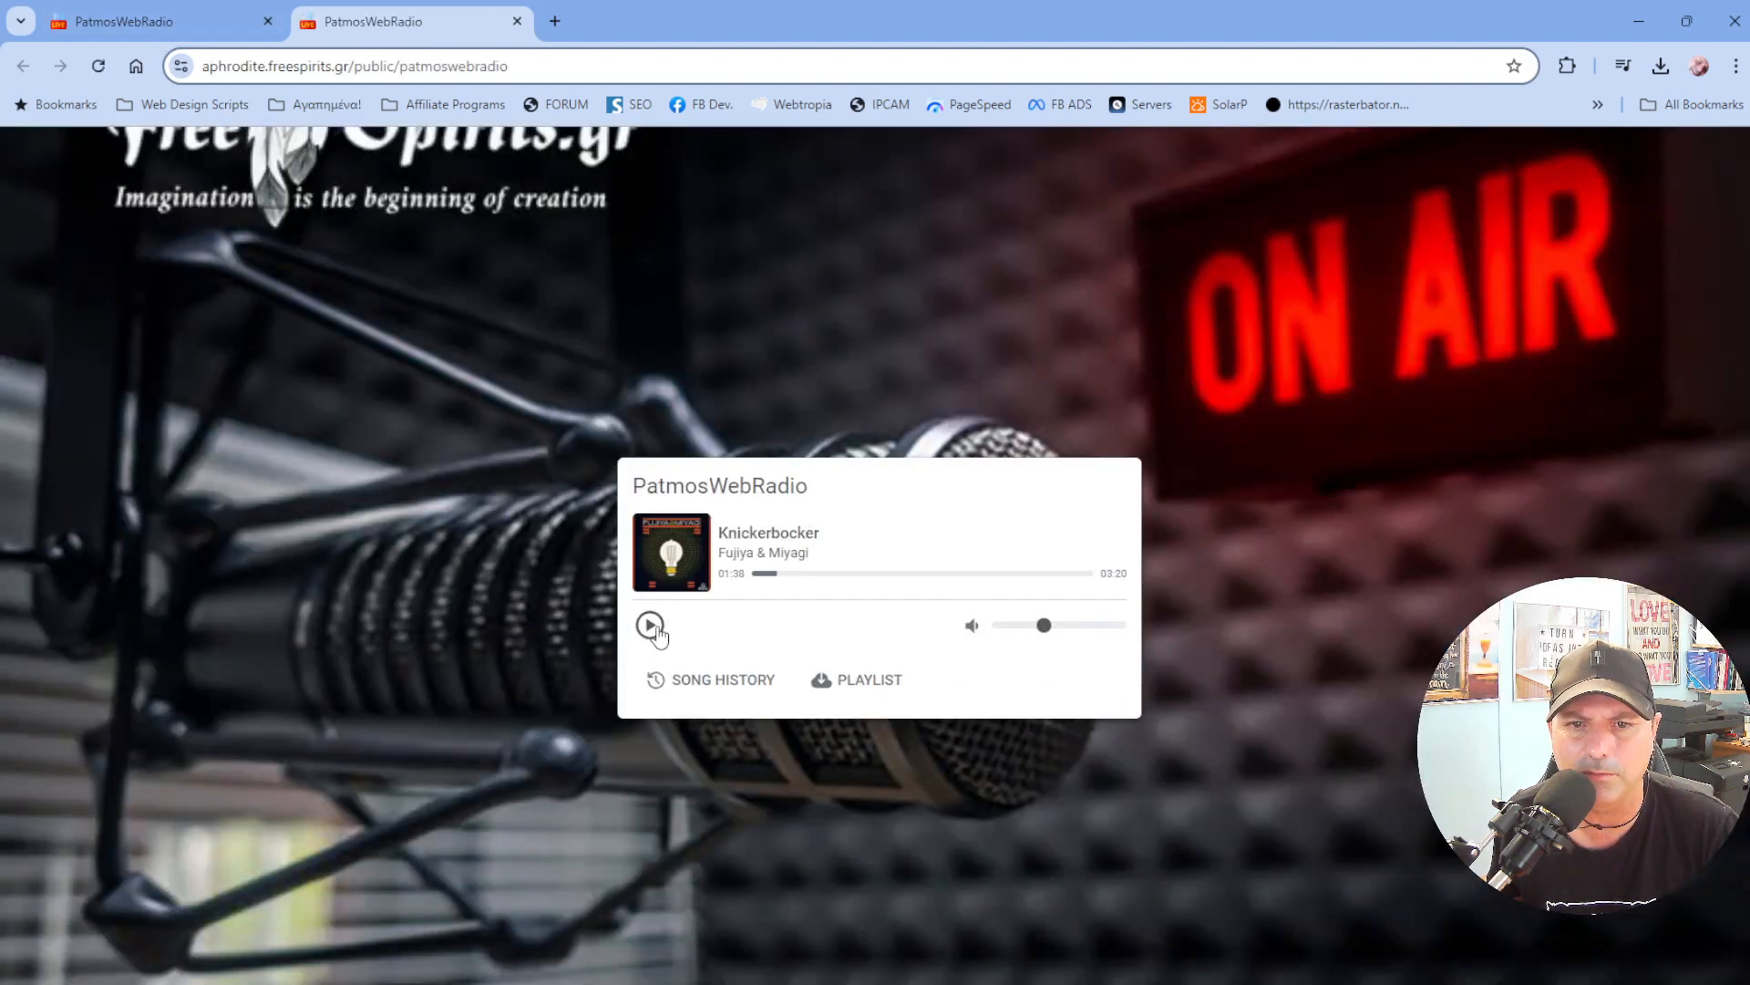
click(650, 626)
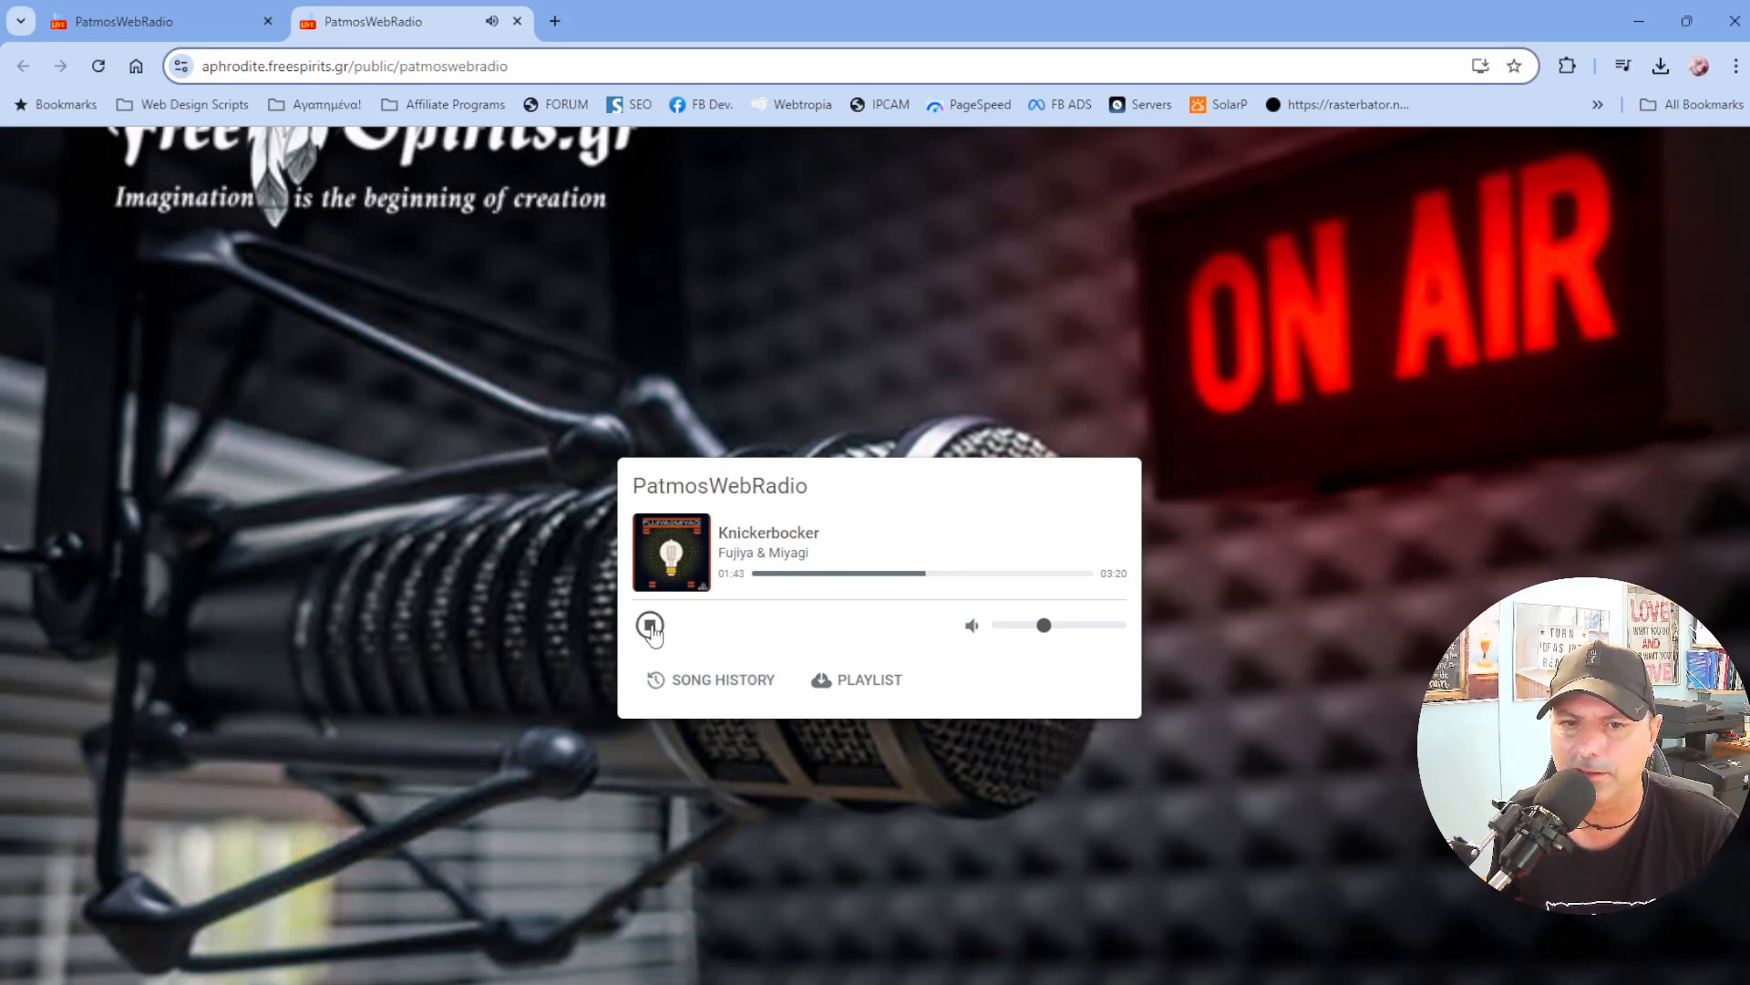
drag(1044, 629, 1023, 636)
click(651, 625)
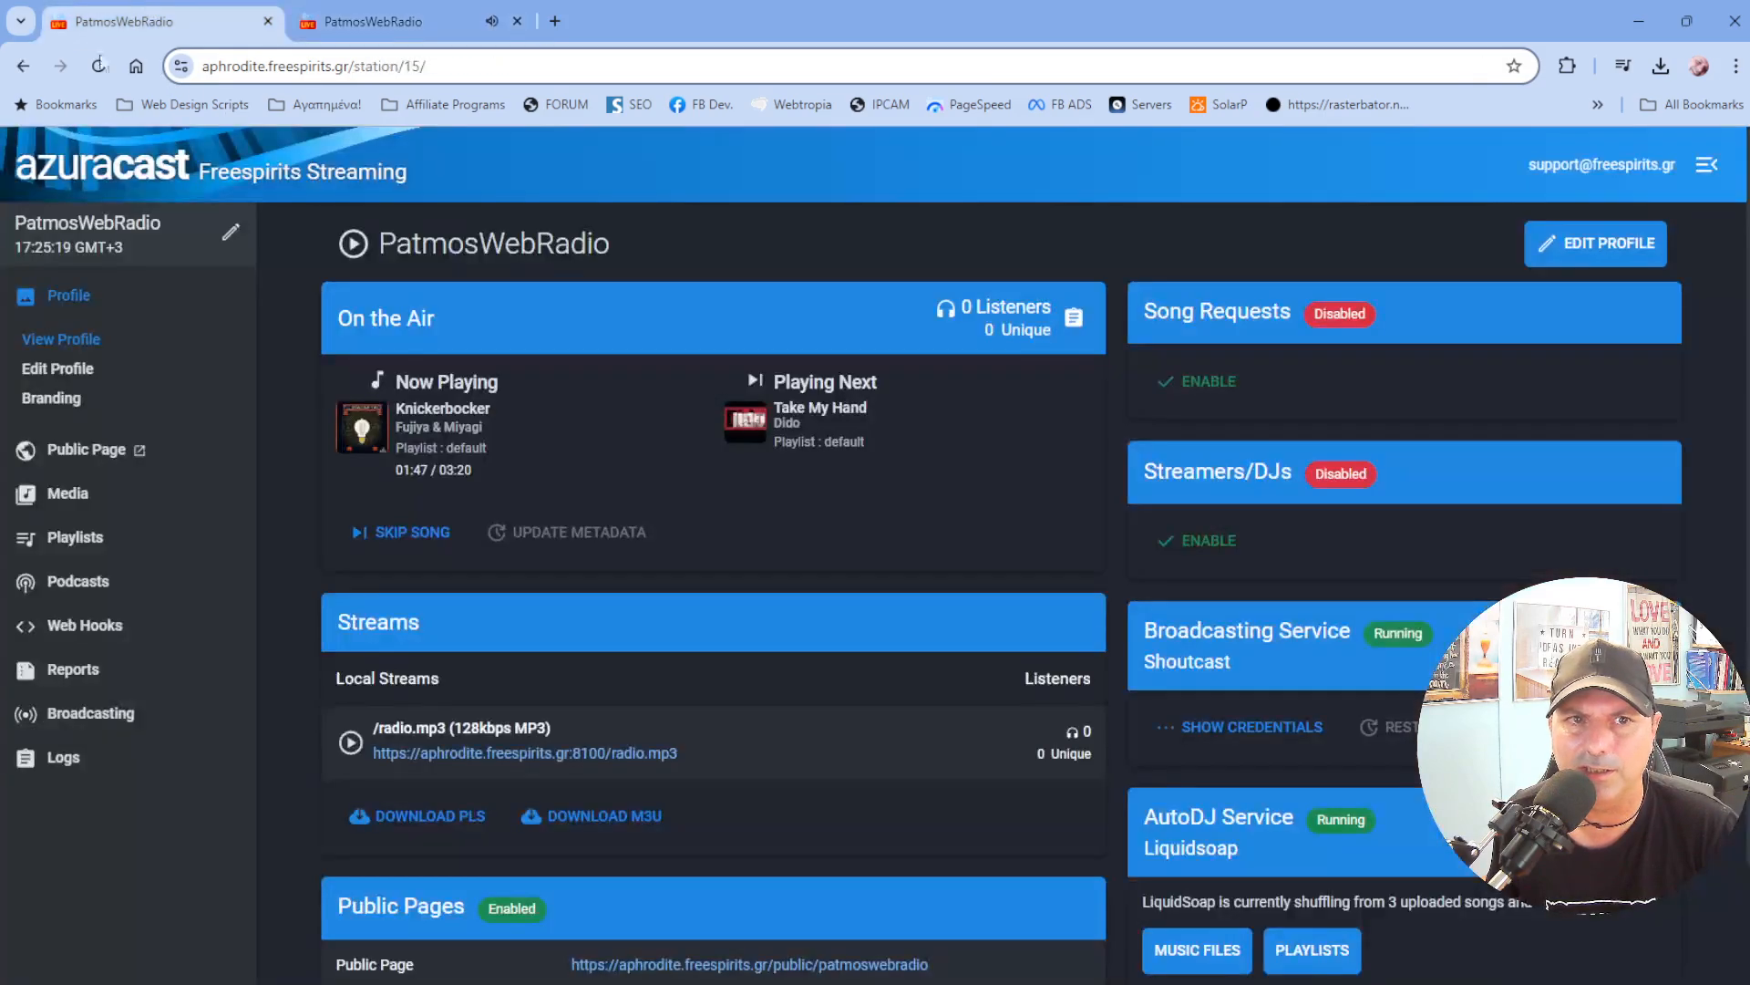
click(155, 22)
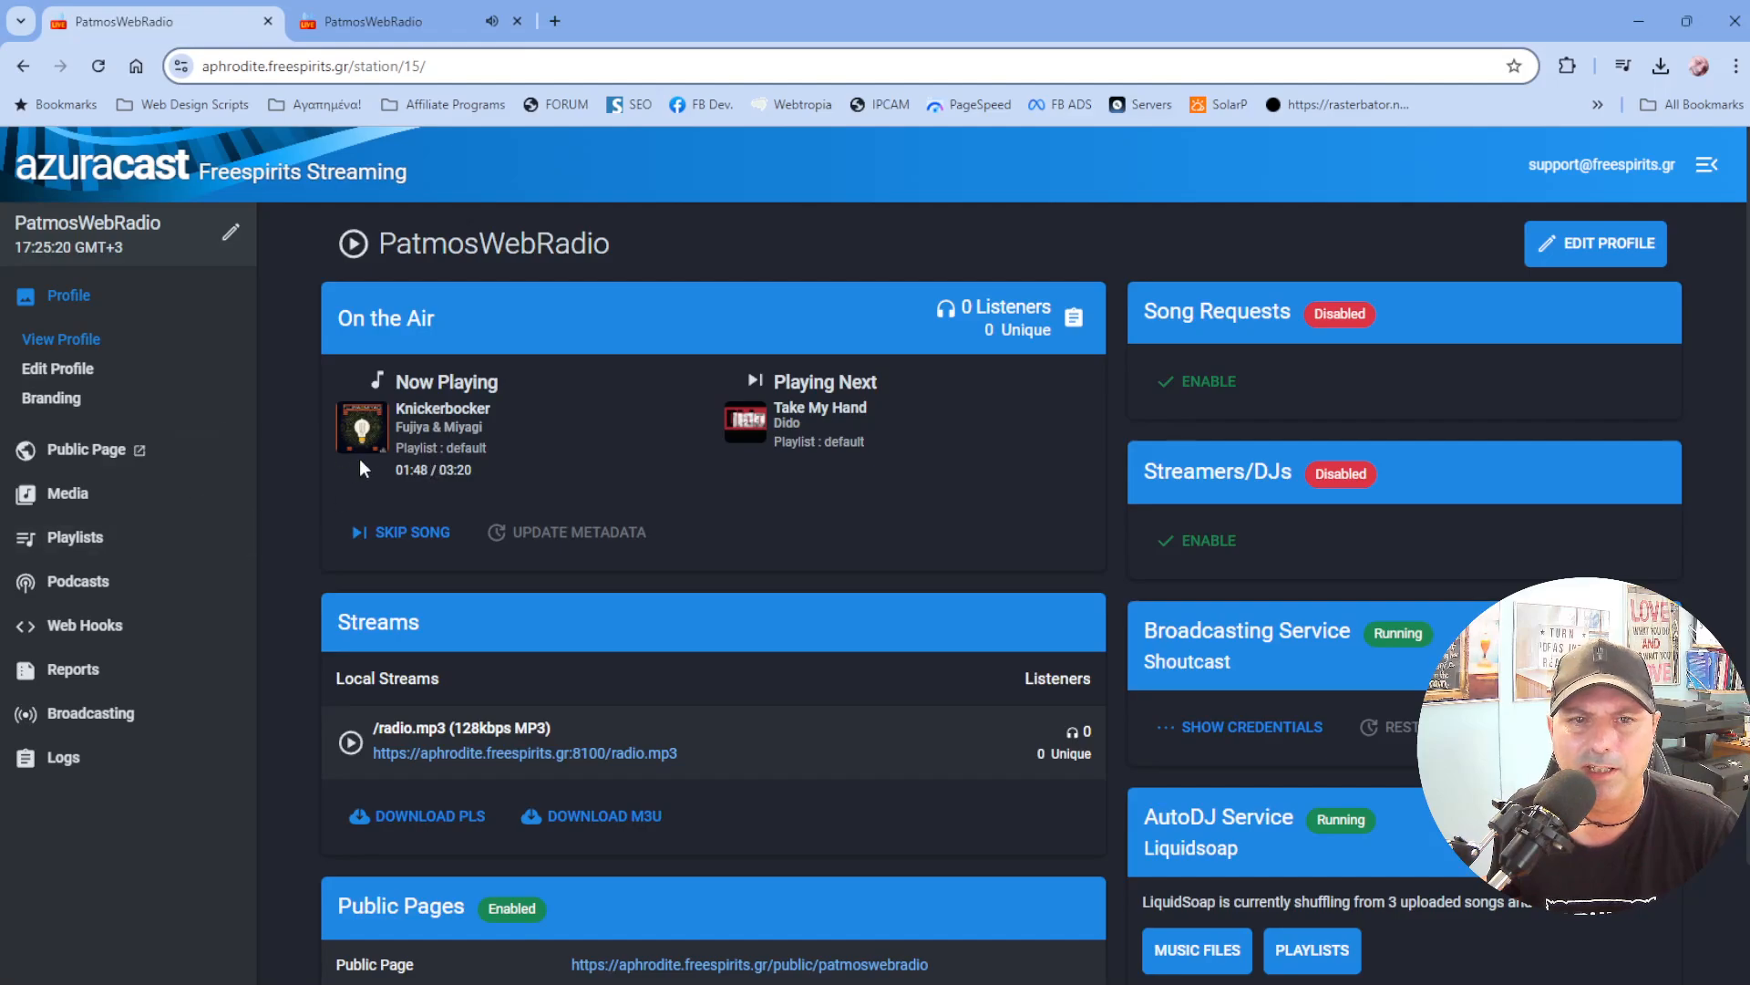